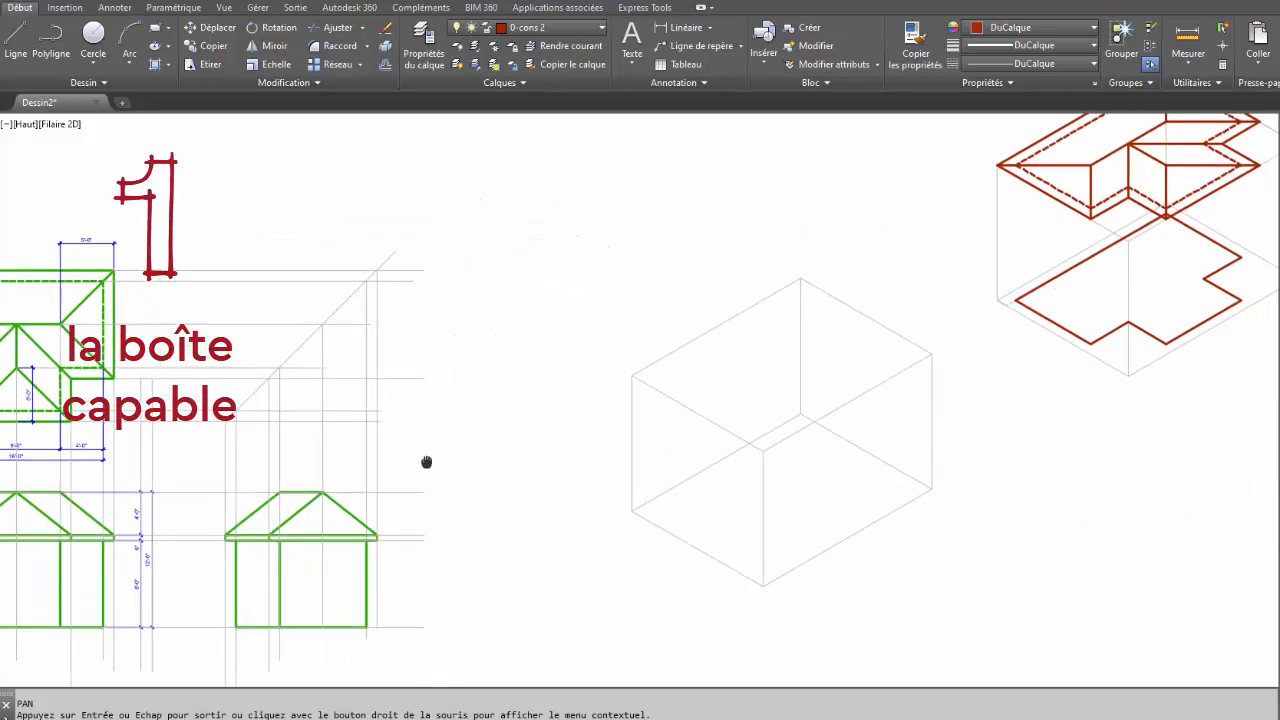
Step: Move the floor outline at the base of the isometric box to the 0-const layer
scroll(718, 452, "up", 2)
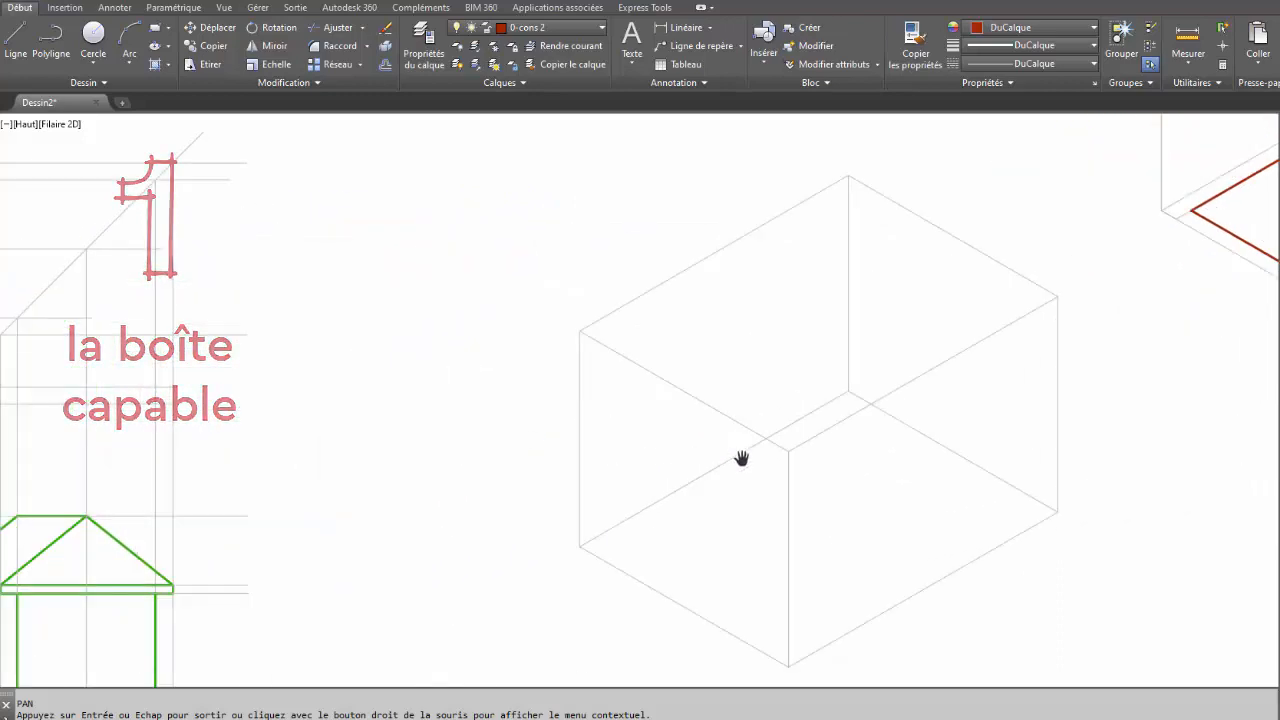
left_click_drag(718, 452, 606, 437)
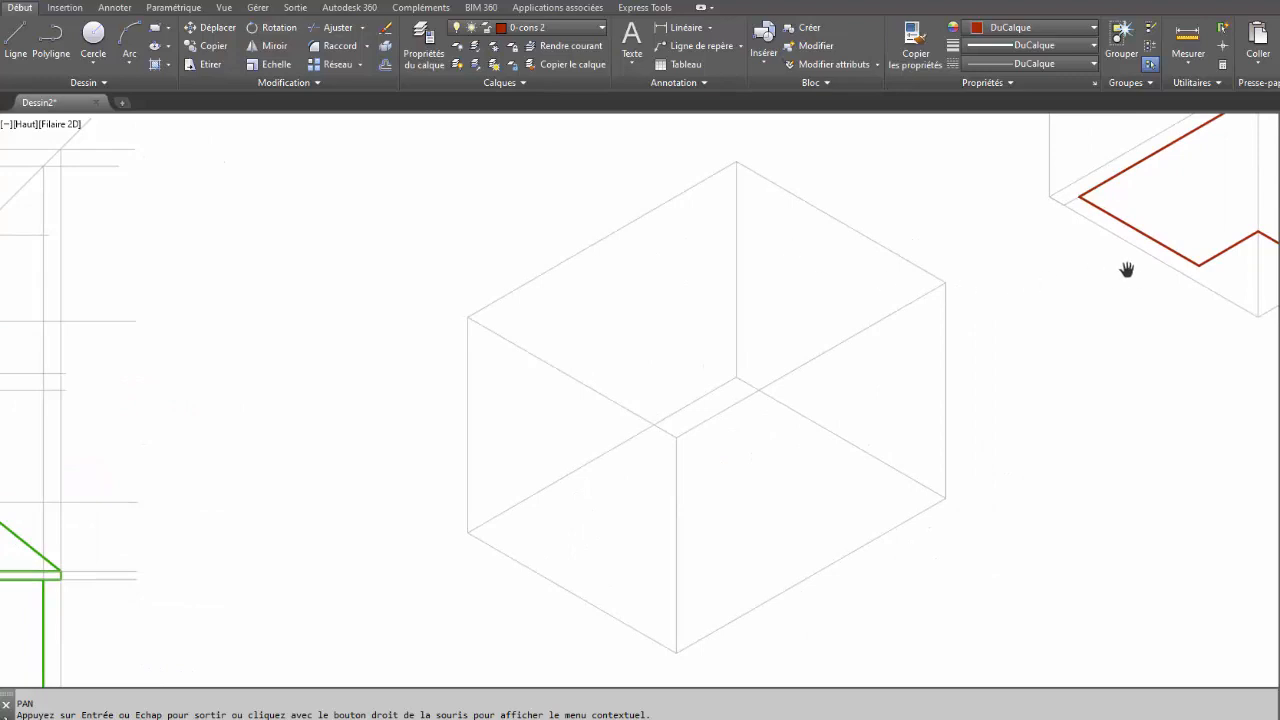
mouse_move(1126, 270)
left_mouse_down()
mouse_move(697, 554)
mouse_move(682, 584)
left_mouse_up()
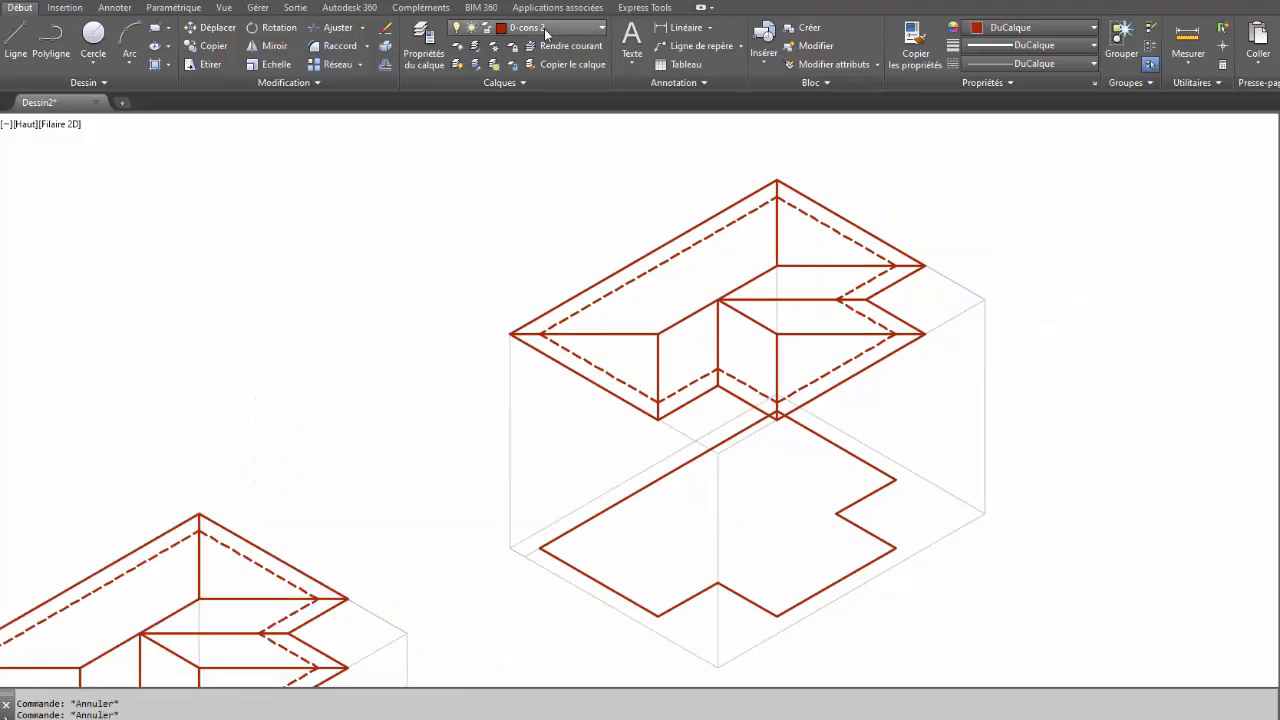
left_click(565, 27)
left_click(570, 65)
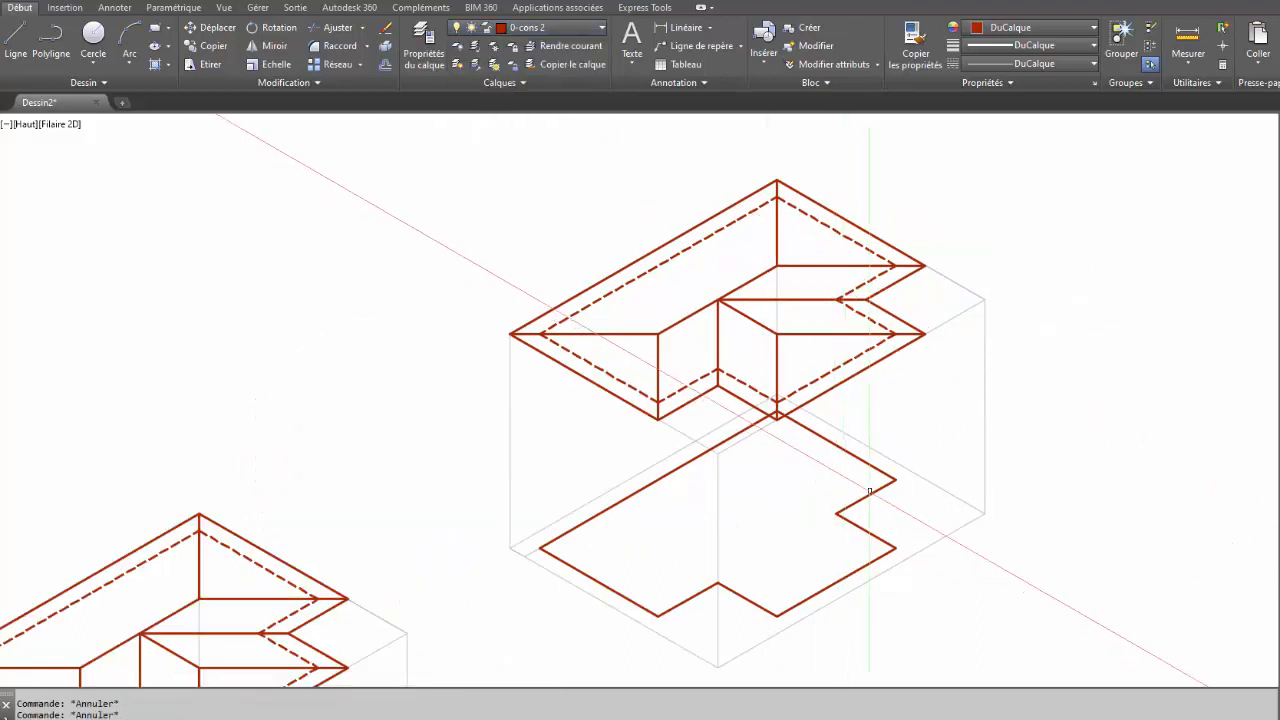
left_click(838, 446)
left_click(575, 28)
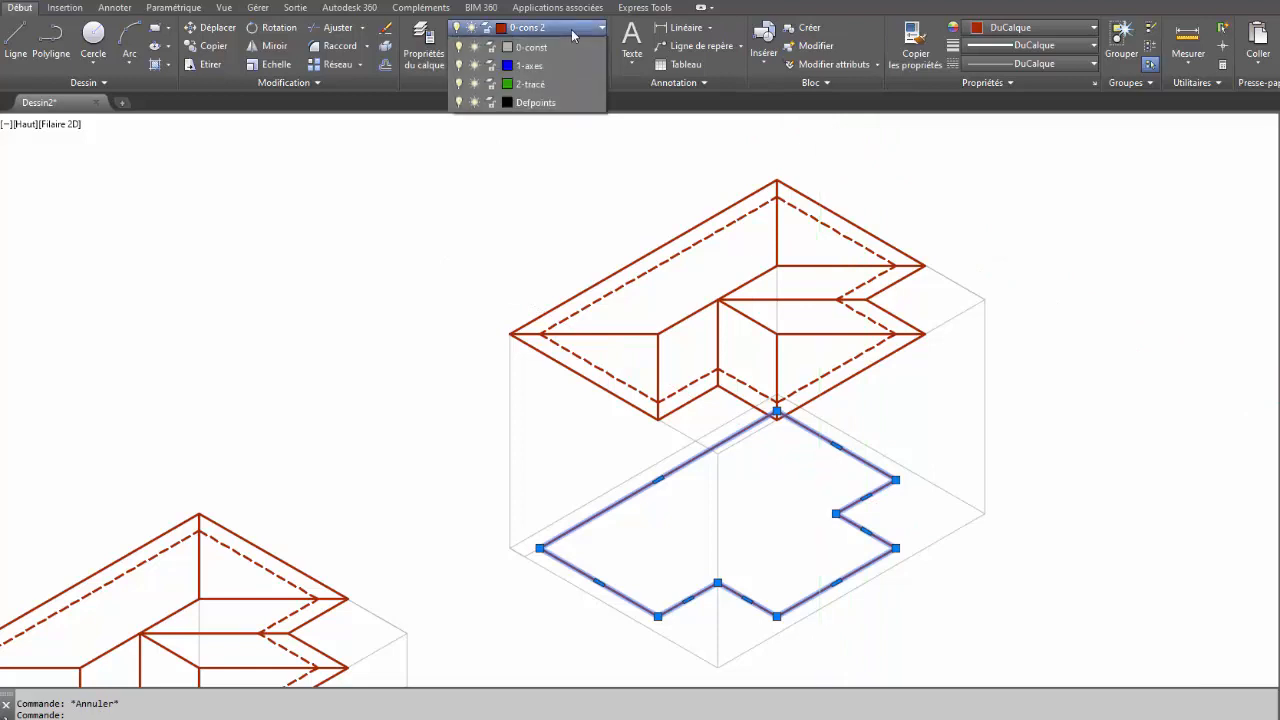
left_click(552, 85)
key("Escape")
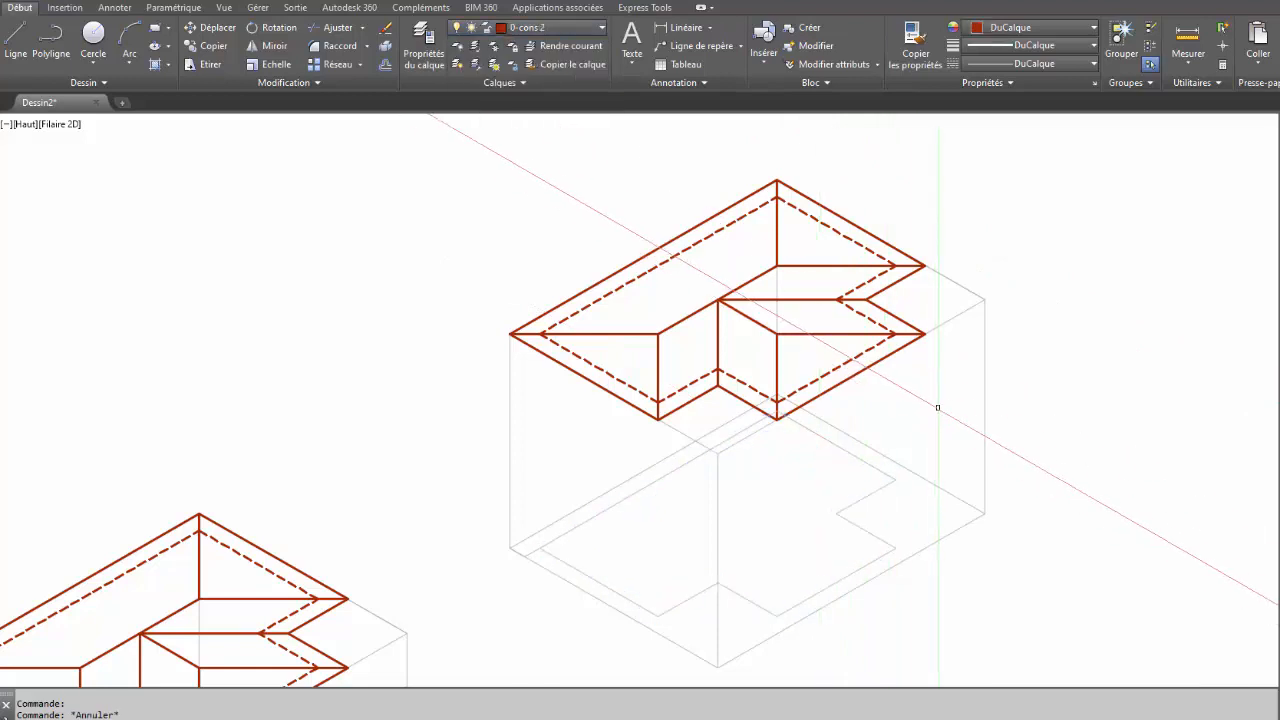
Step: Draw a vertical line down from the roof outline's left corner in two segments, 4'-0" and 6" long
key("Escape")
type("L")
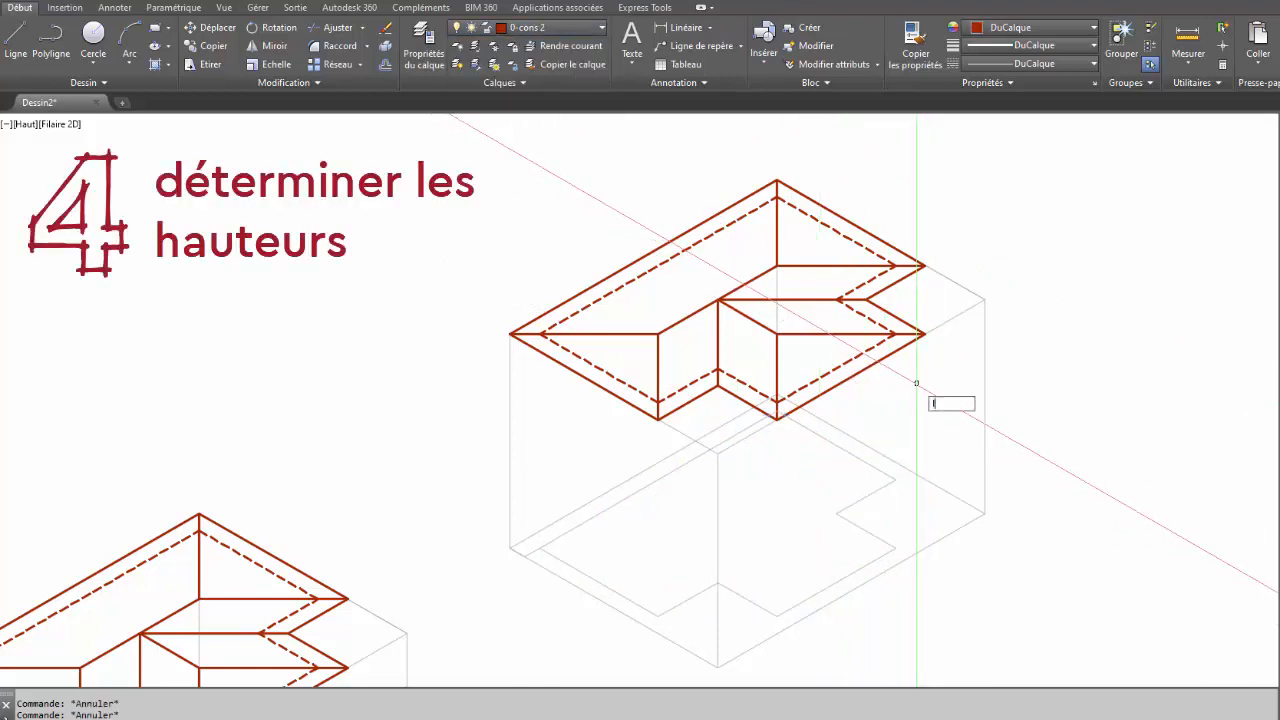
key("Return")
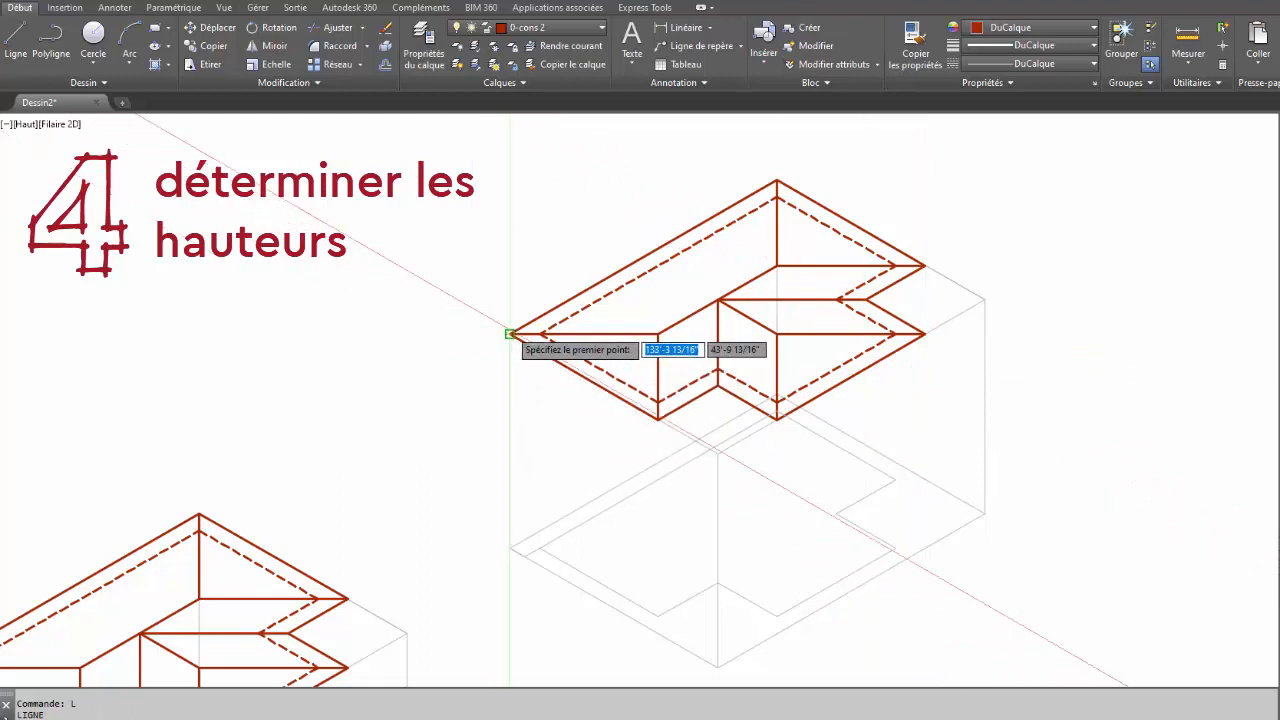
left_click(510, 334)
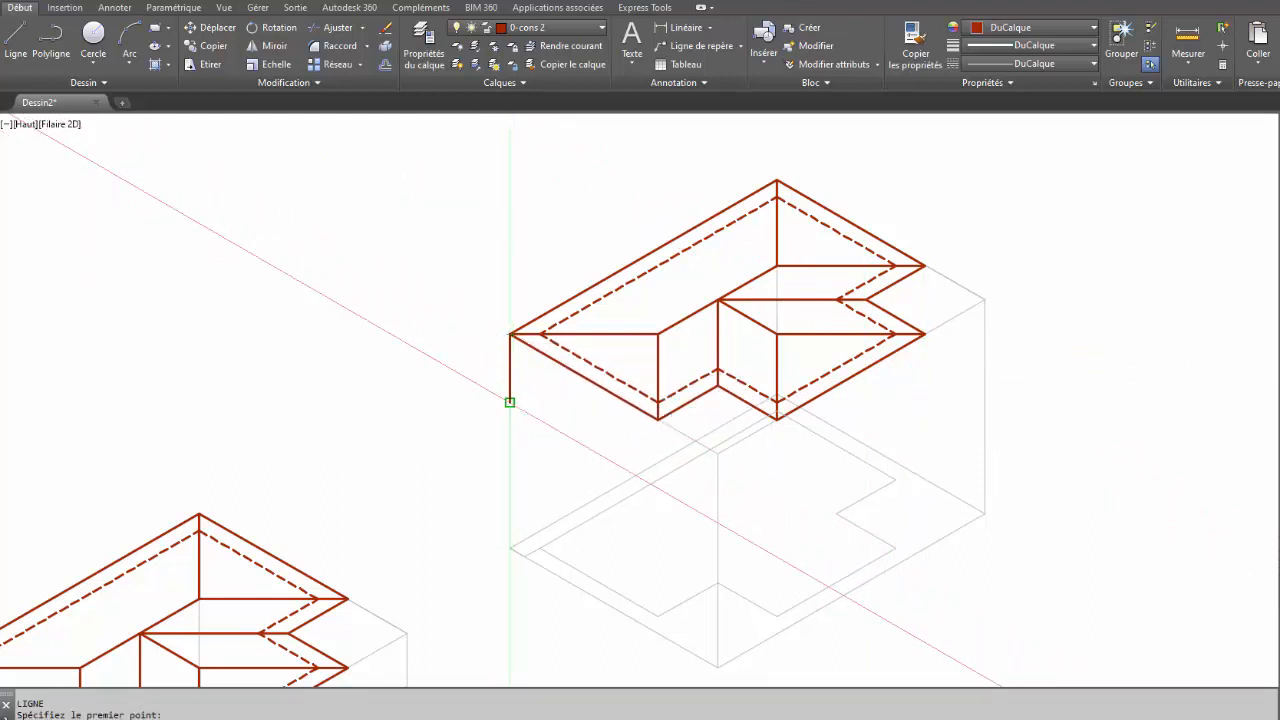
left_click(510, 334)
left_click(510, 409)
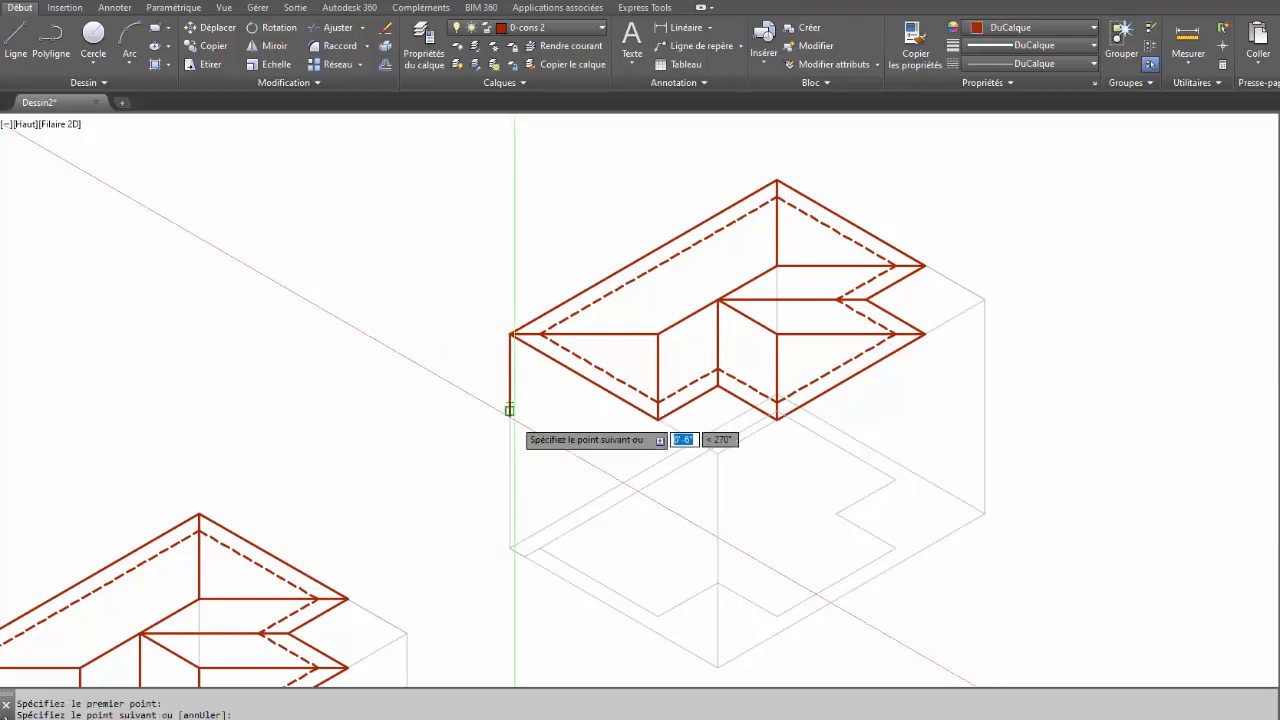
left_click(514, 423)
key("Escape")
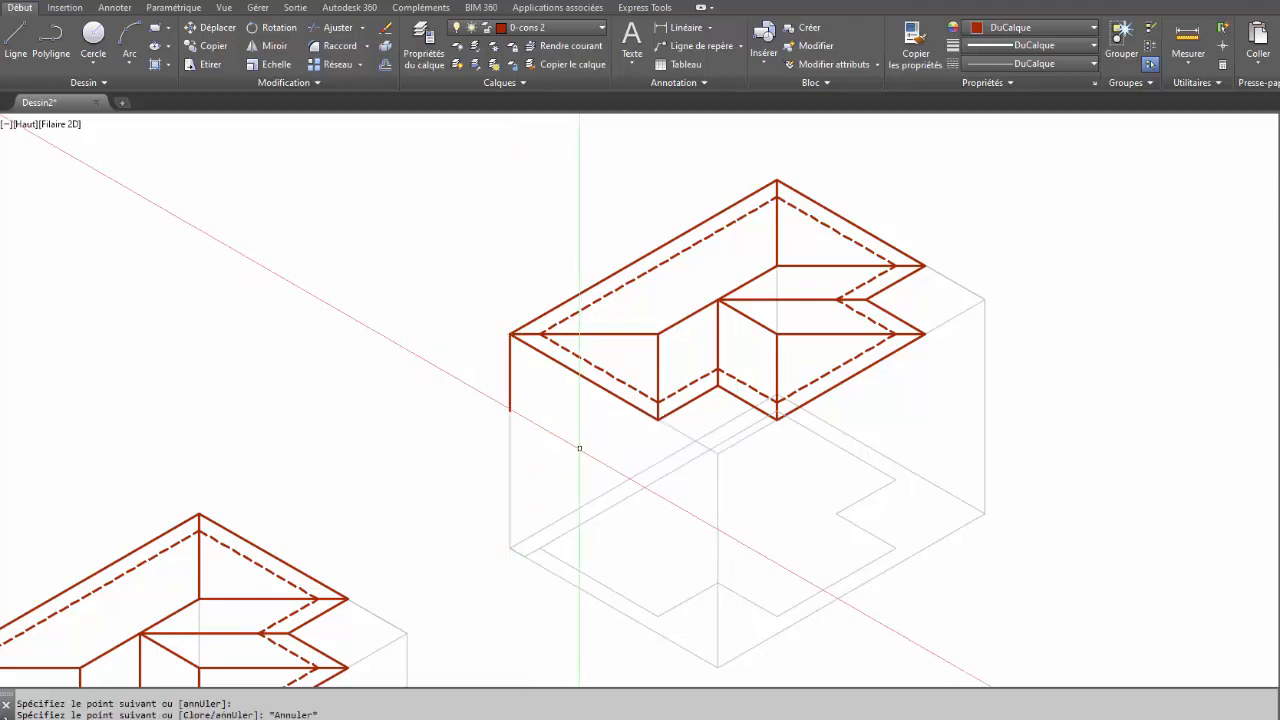
left_click(511, 405)
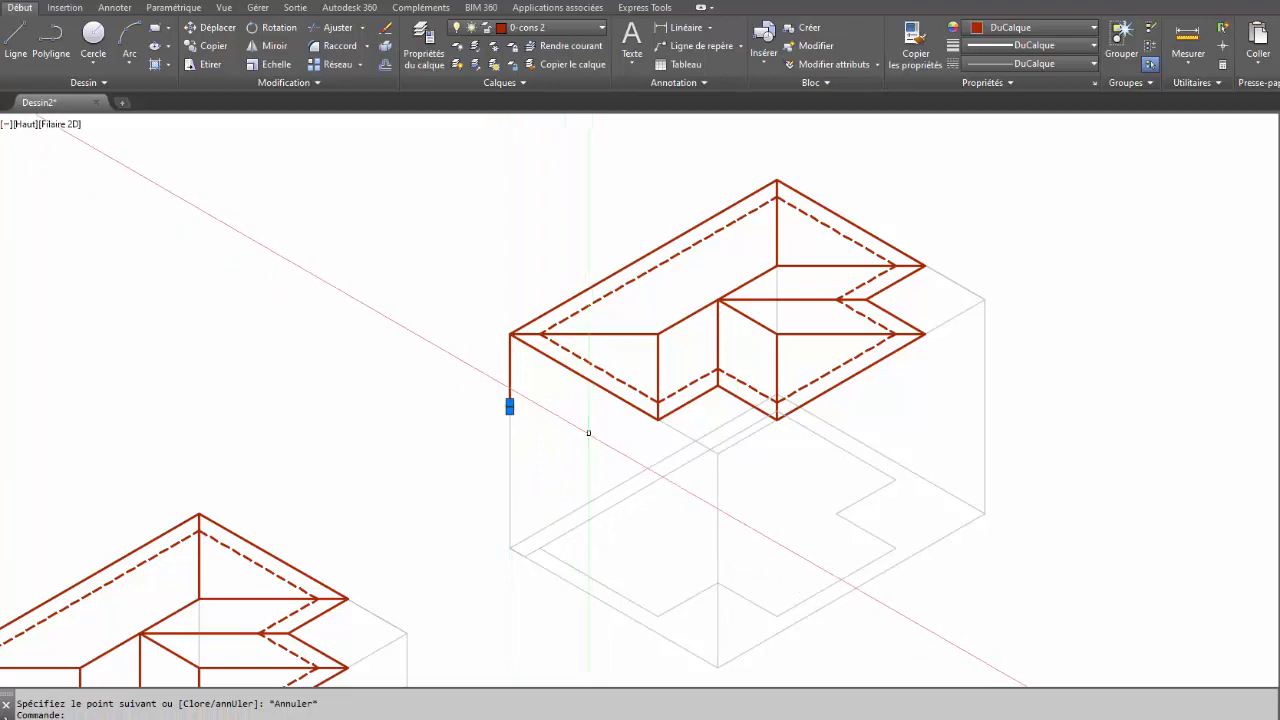
left_click(510, 390)
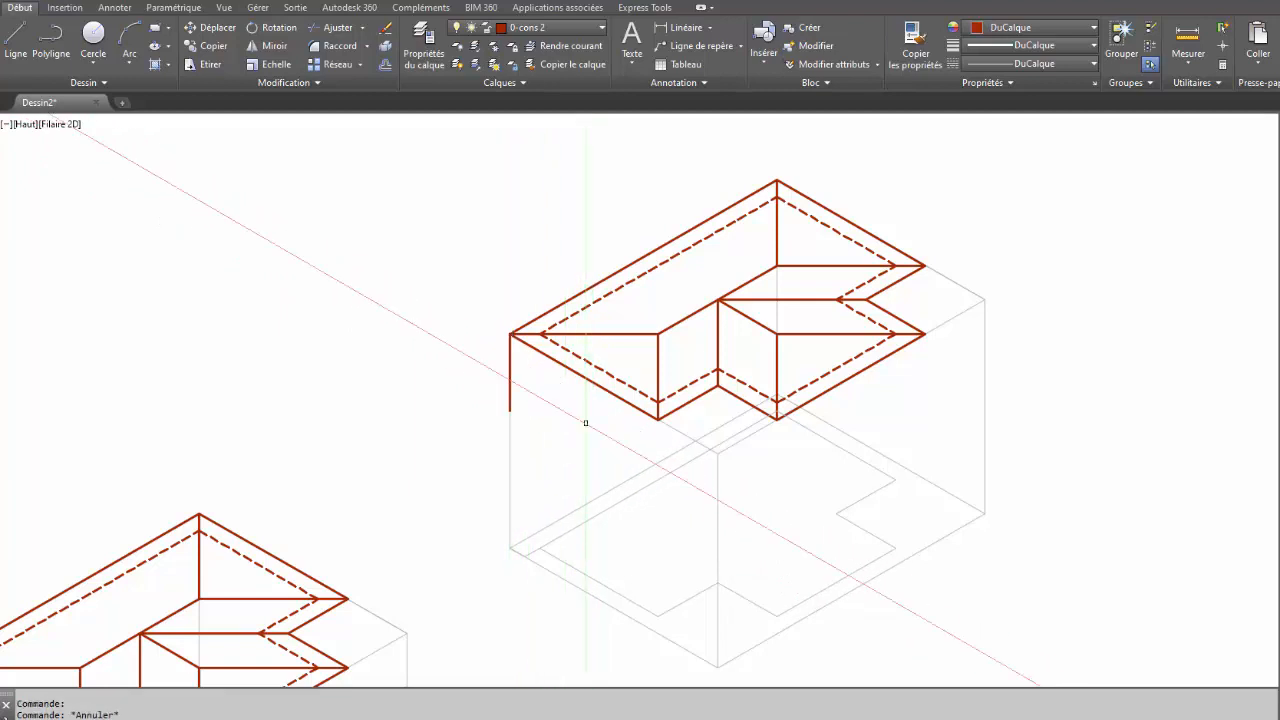
Step: Copy the outer roof outline down from its left corner to the 4'-6" and 4'-0" marks on the vertical line
type("c")
key("Return")
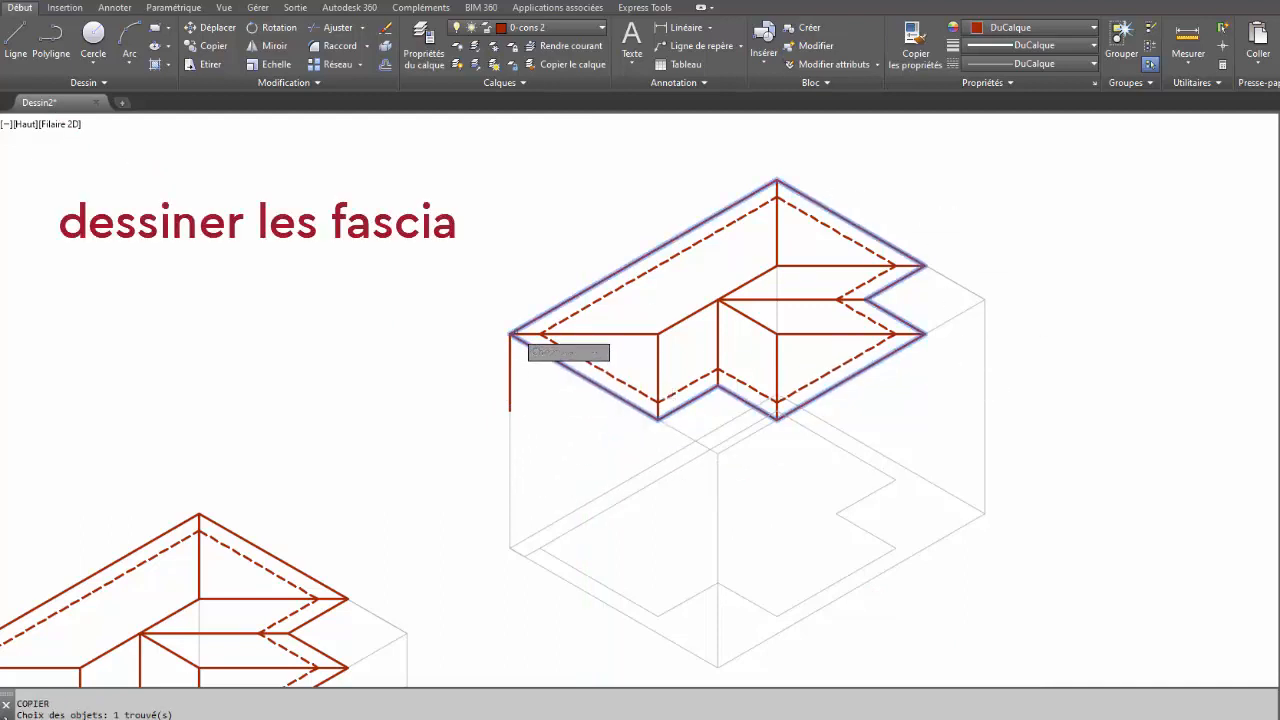
key("Return")
left_click(510, 334)
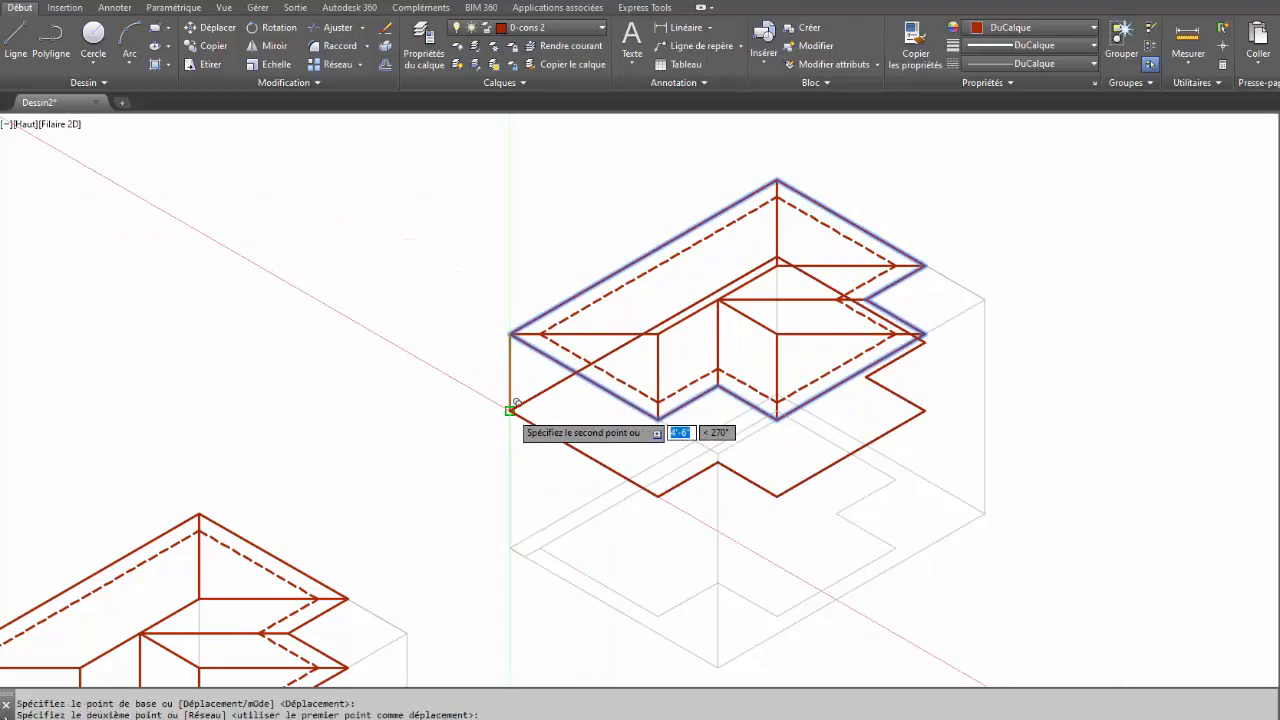
left_click(510, 404)
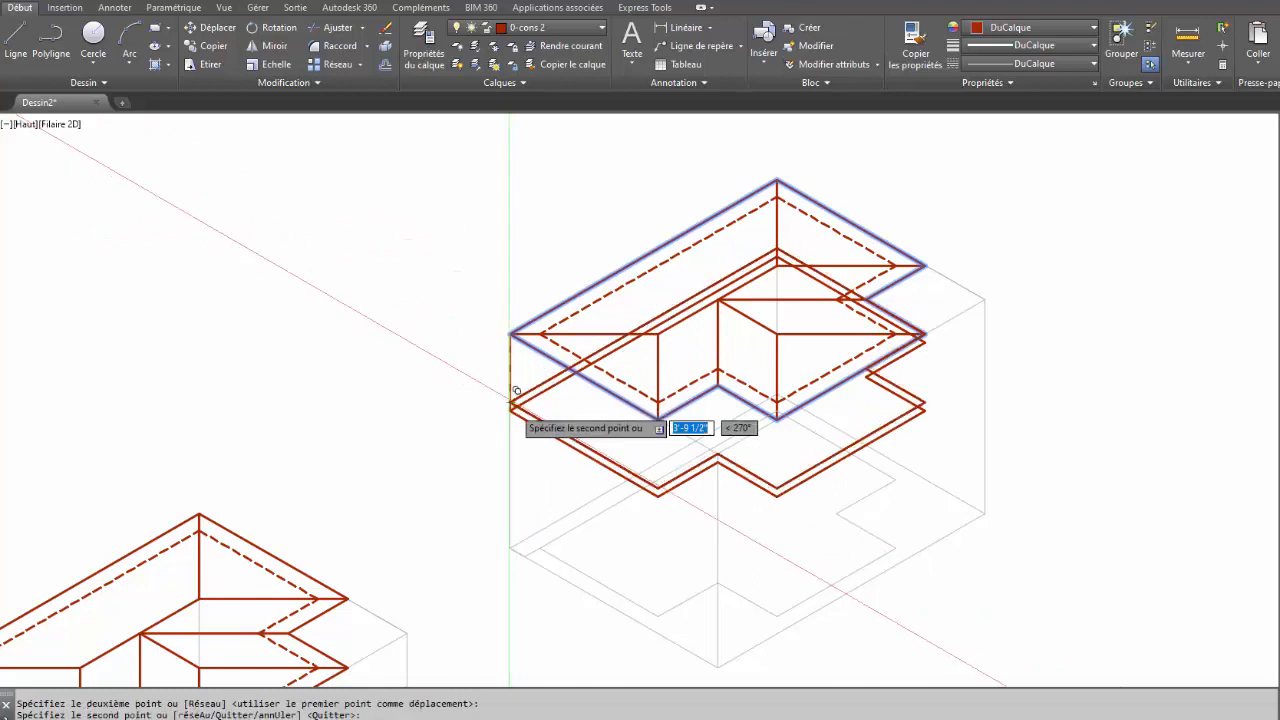
key("Escape")
type("l")
key("Return")
left_click(658, 496)
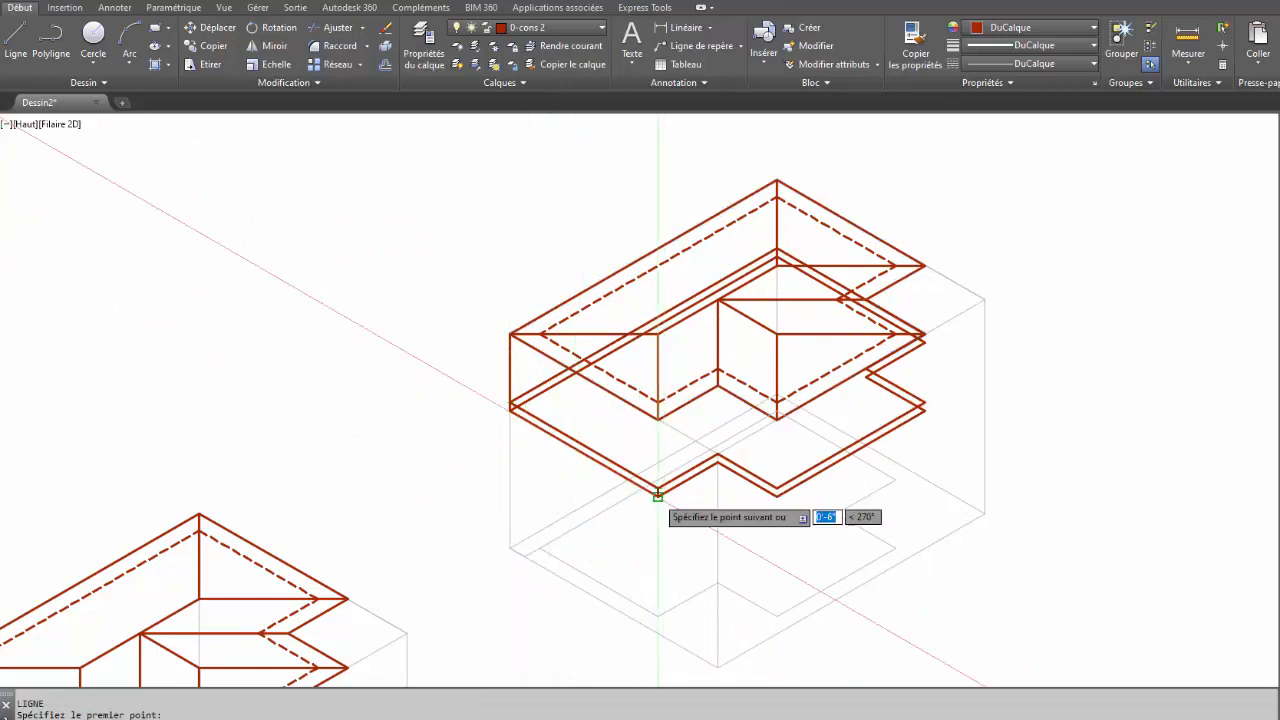
key("Escape")
Step: Make 2-tracé the current layer and draw short vertical fascia edges joining the two copied outlines at their front, inner and right-hand corners
left_click(552, 30)
left_click(543, 115)
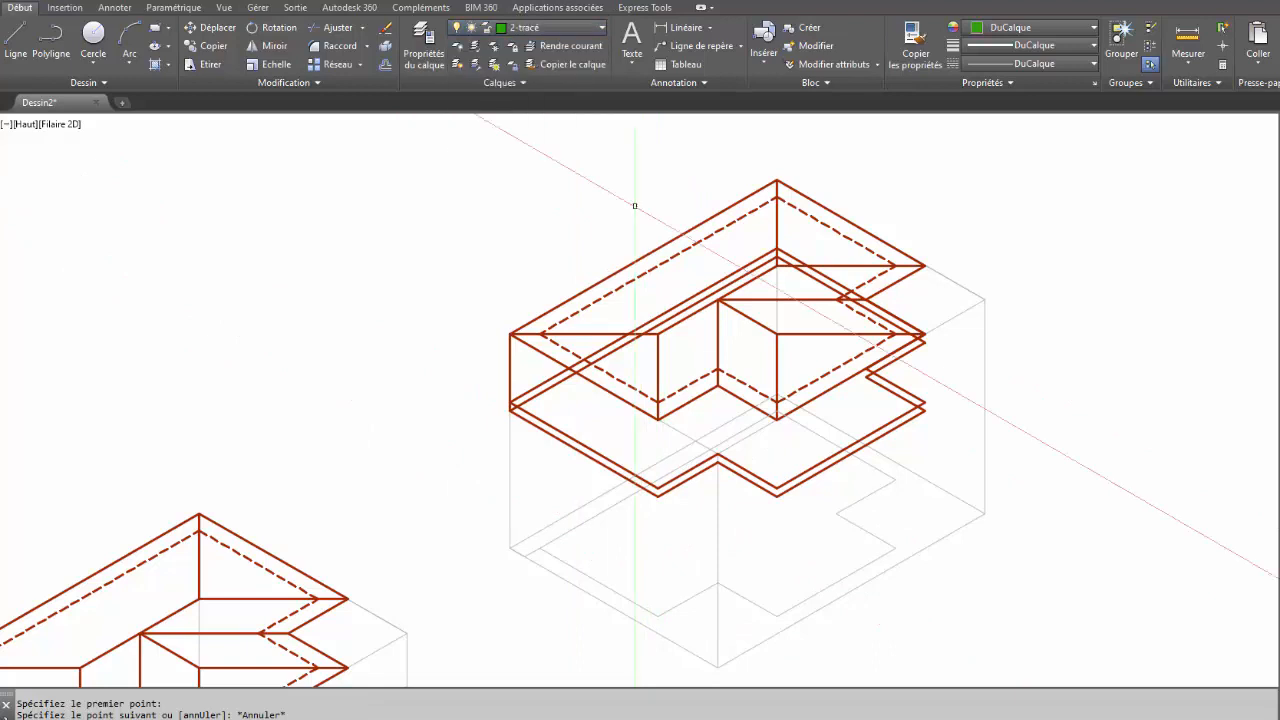
type("l")
key("Return")
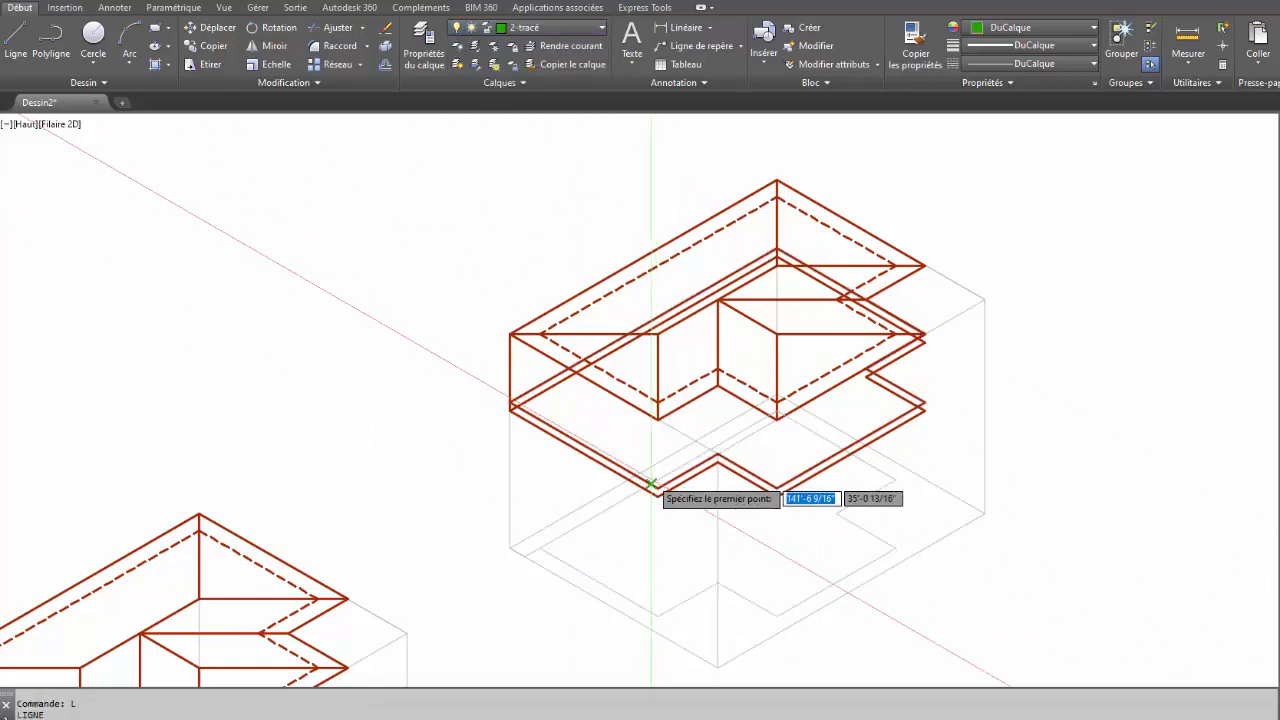
left_click(658, 496)
key("Escape")
key("Return")
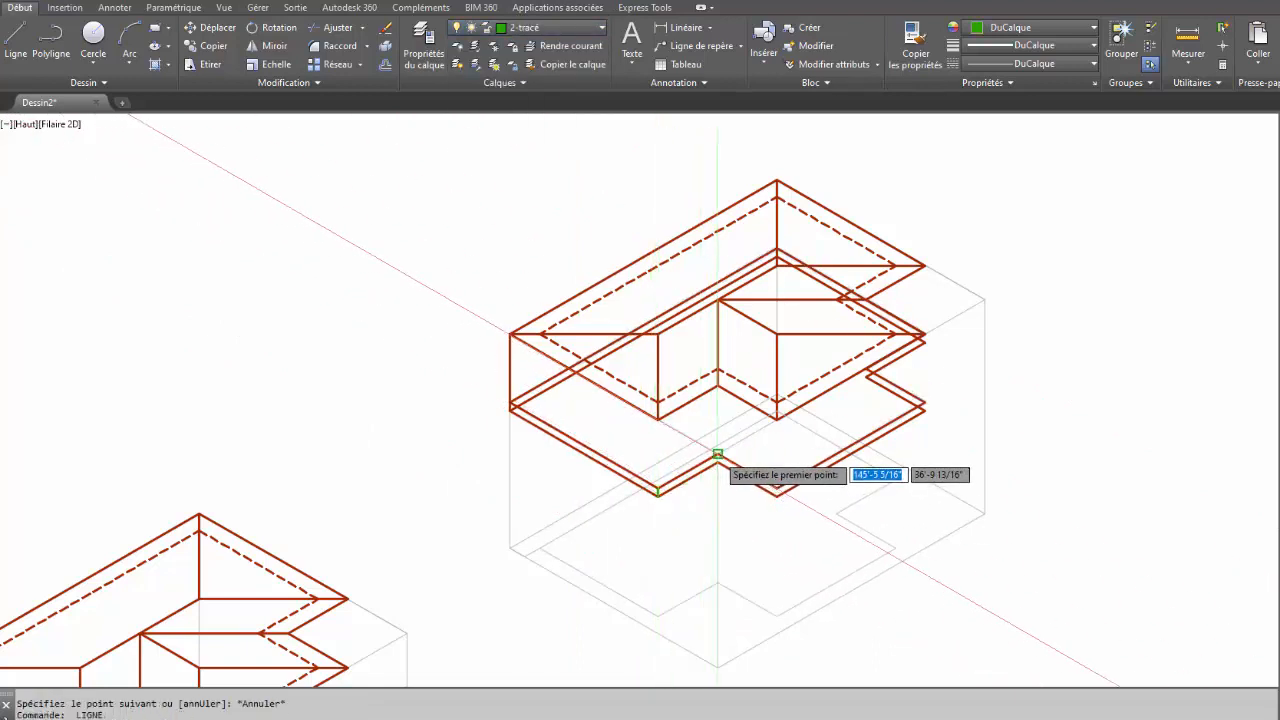
left_click(777, 491)
key("Escape")
key("Return")
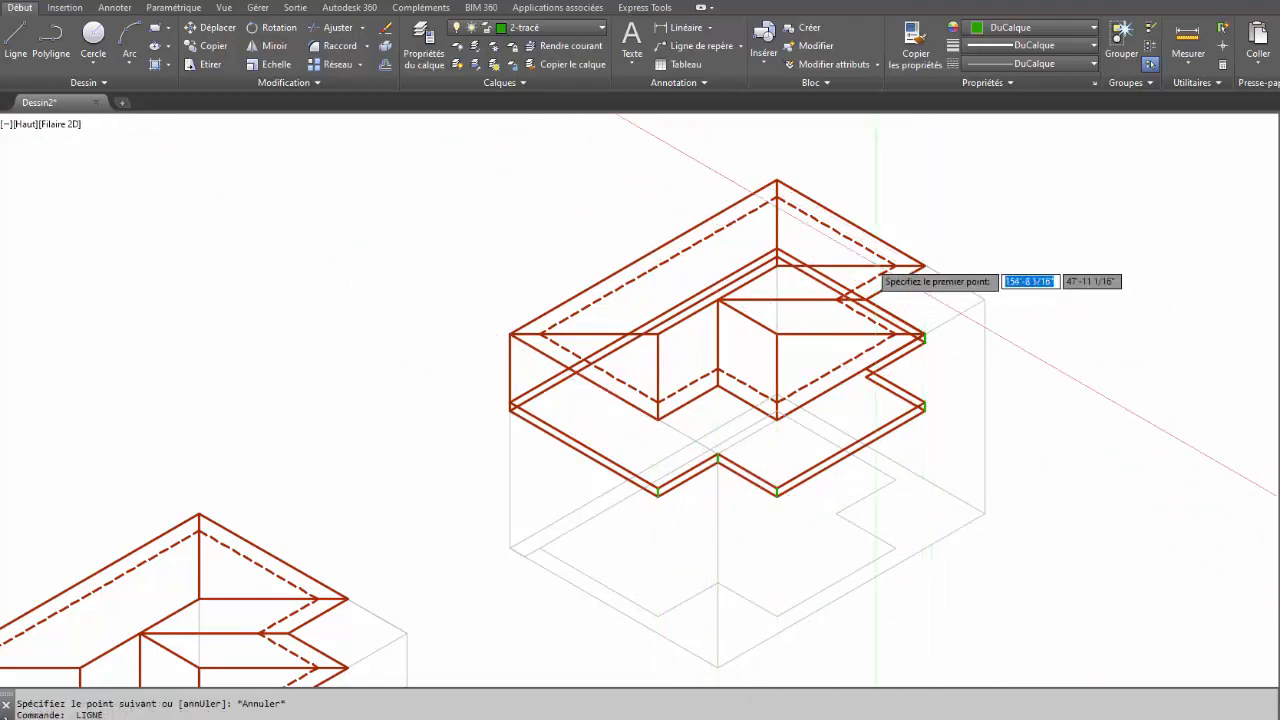
key("Escape")
Step: Move the two copied fascia outlines and the two roof ridge lines to the 2-tracé layer
left_click(690, 299)
left_click(698, 302)
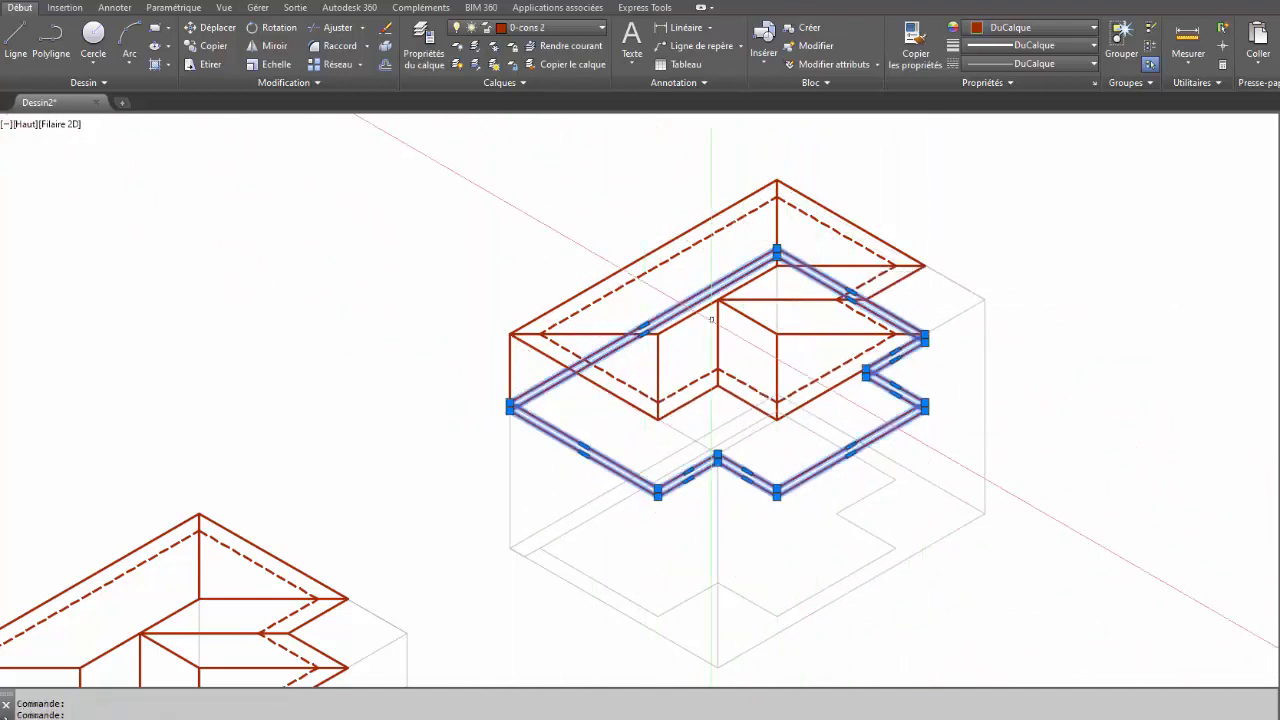
left_click(700, 308)
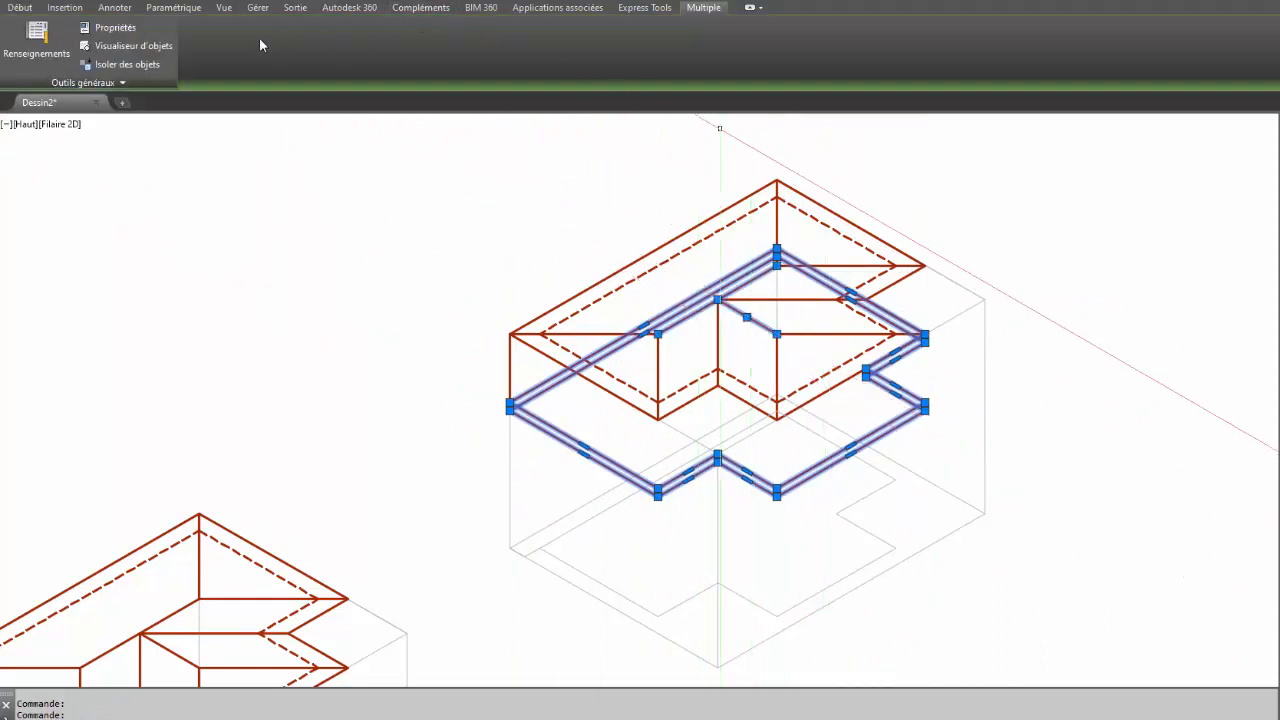
left_click(27, 8)
left_click(550, 27)
left_click(530, 45)
key("Escape")
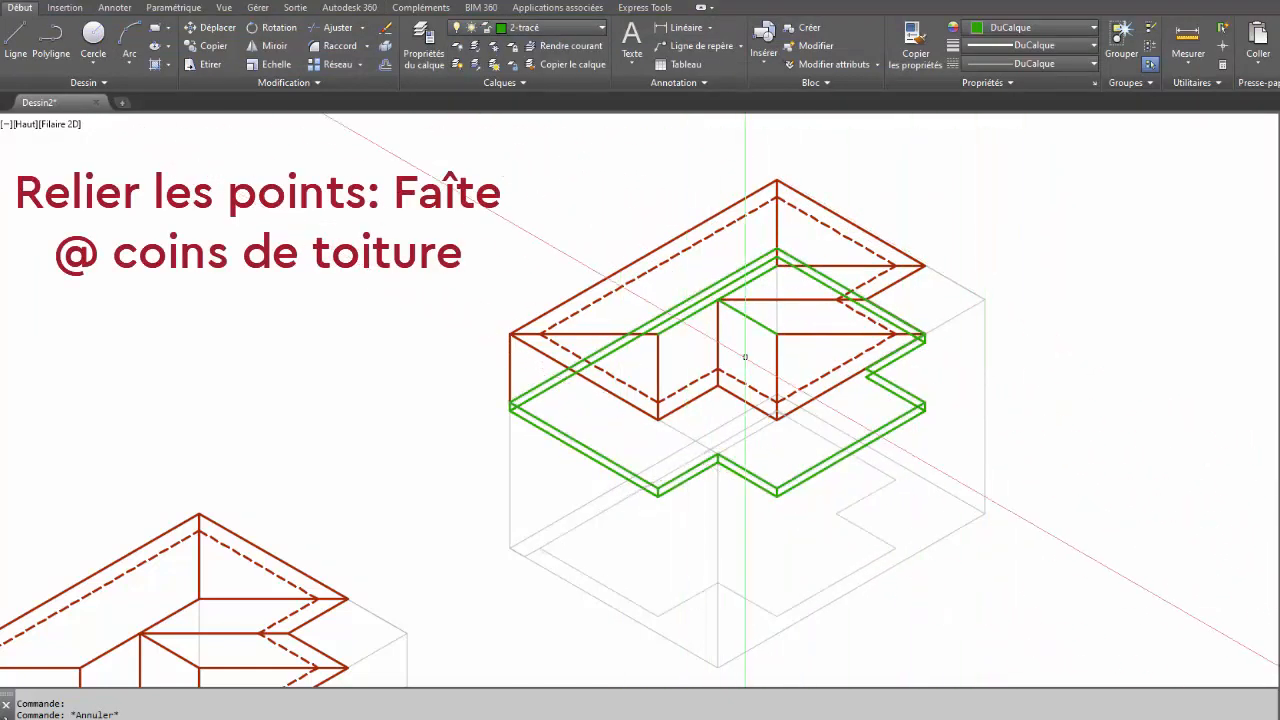
type("l")
key("Return")
key("Escape")
key("Escape")
Step: Draw hip lines from the long ridge's front end to the left and front-left corners of the upper fascia outline
type("l")
key("Return")
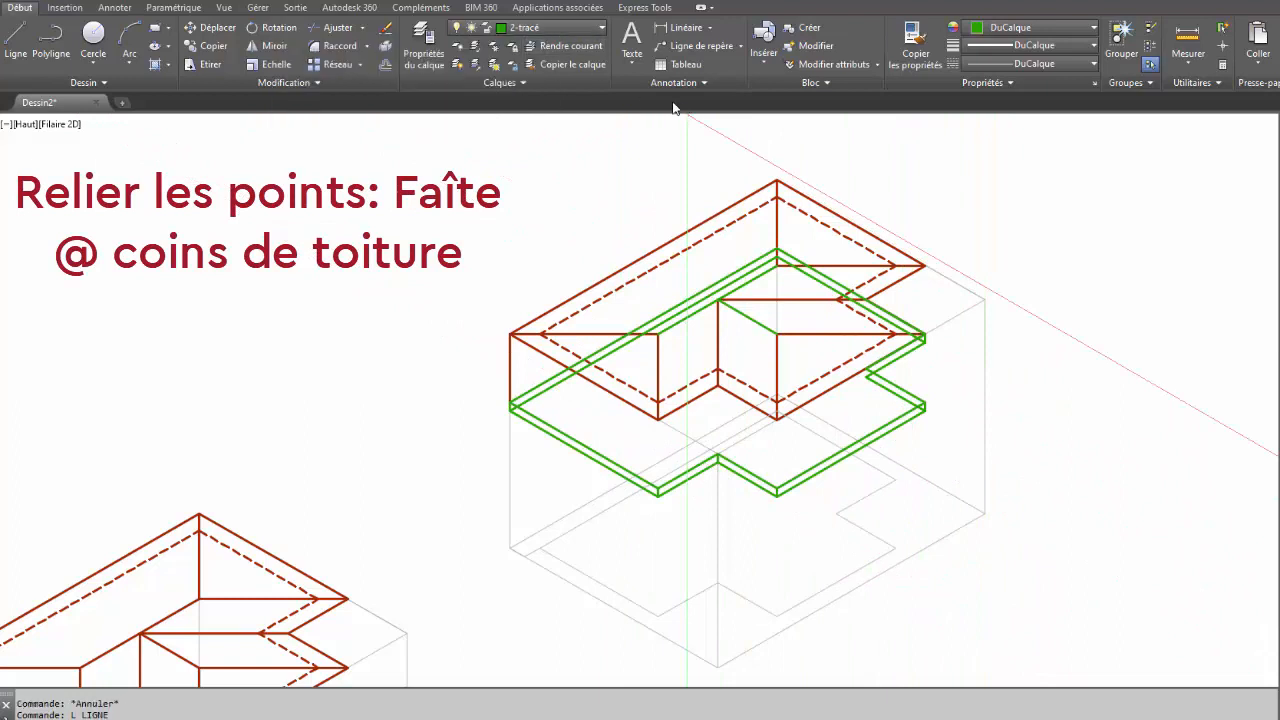
left_click(535, 30)
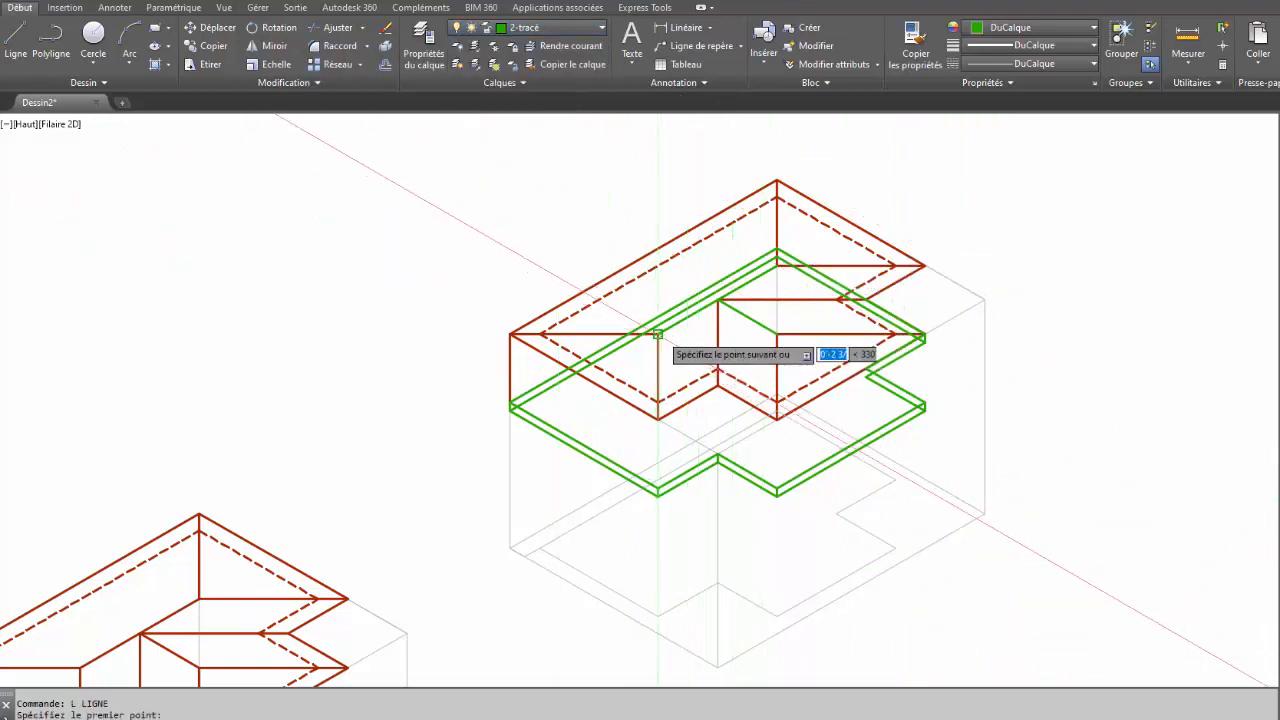
key("Escape")
key("Return")
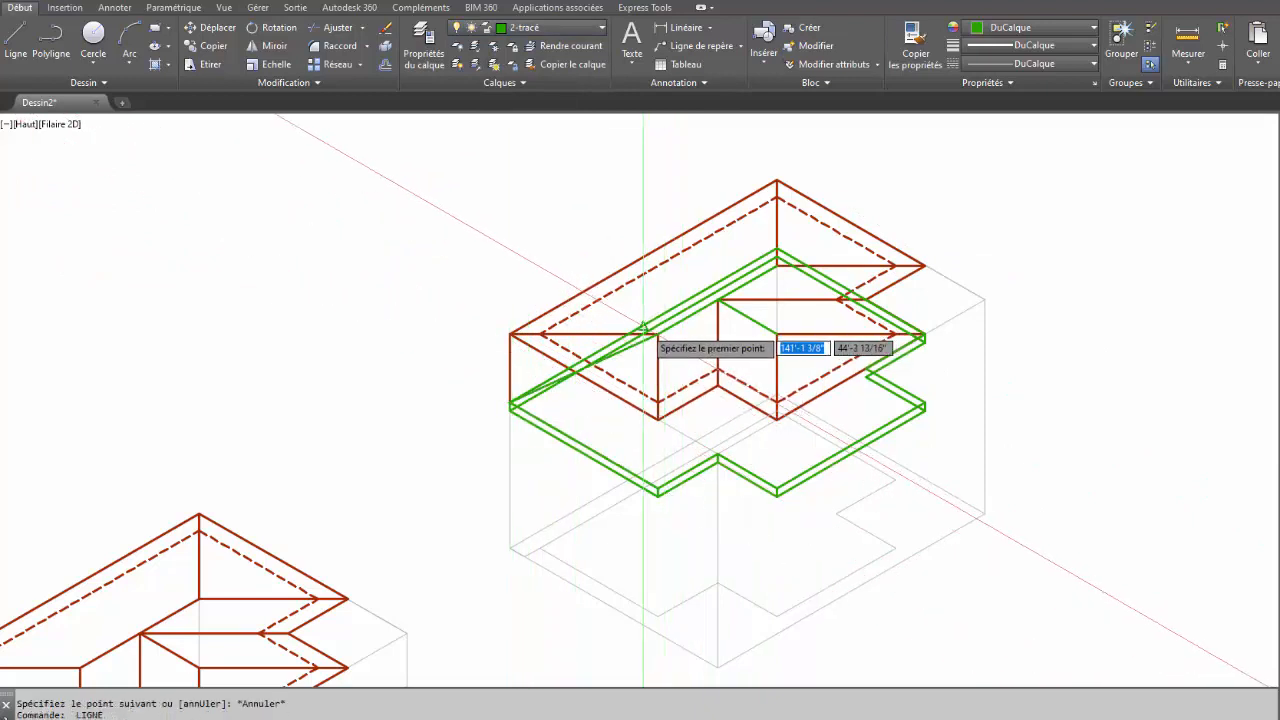
left_click(658, 335)
left_click(658, 491)
key("Escape")
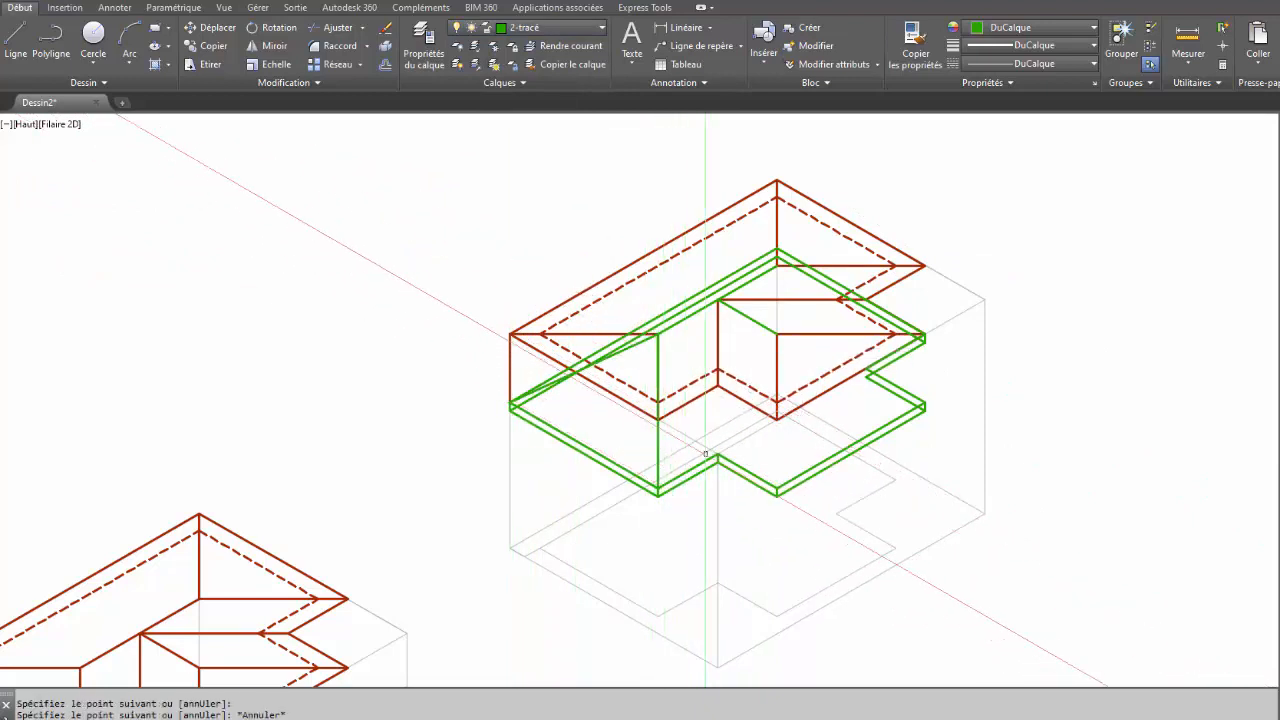
Step: Draw the valley line from the inner fascia corner up to the junction of the two ridges
key("Return")
left_click(717, 459)
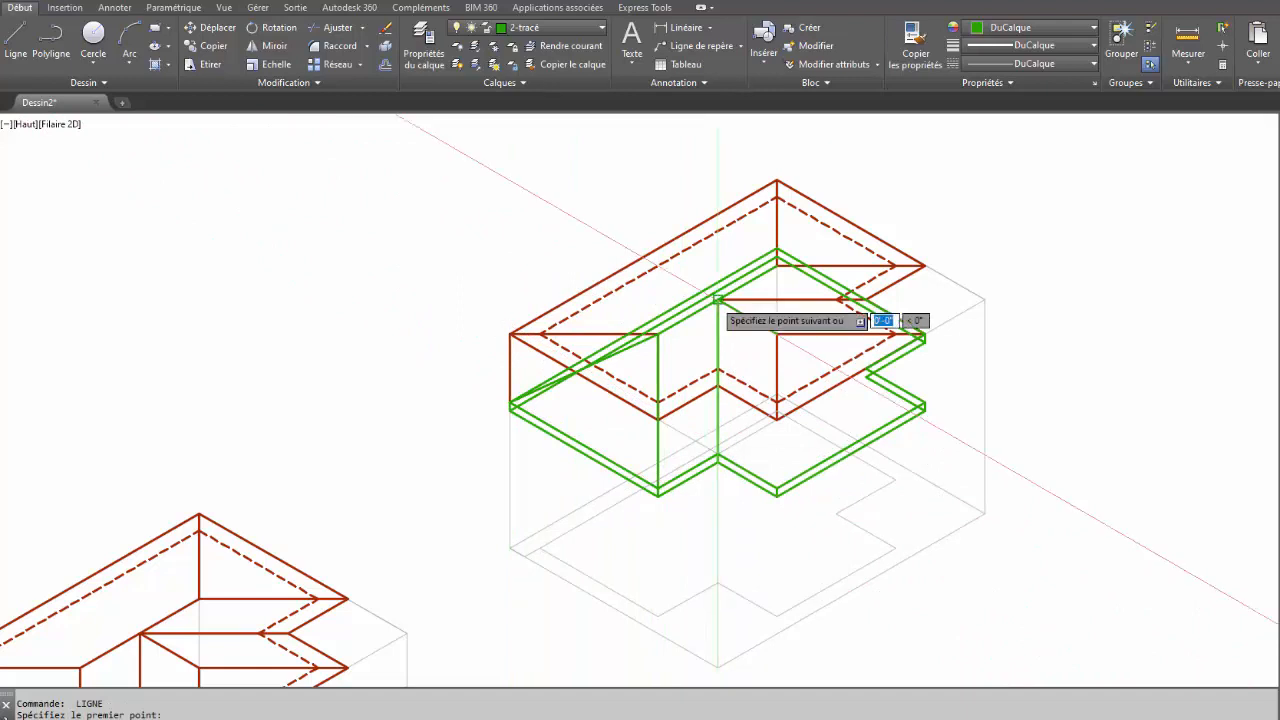
left_click(717, 298)
key("Escape")
Step: Copy the valley line from the inner fascia corner to the front corner of the projecting wing as its hip line
type("c")
key("Return")
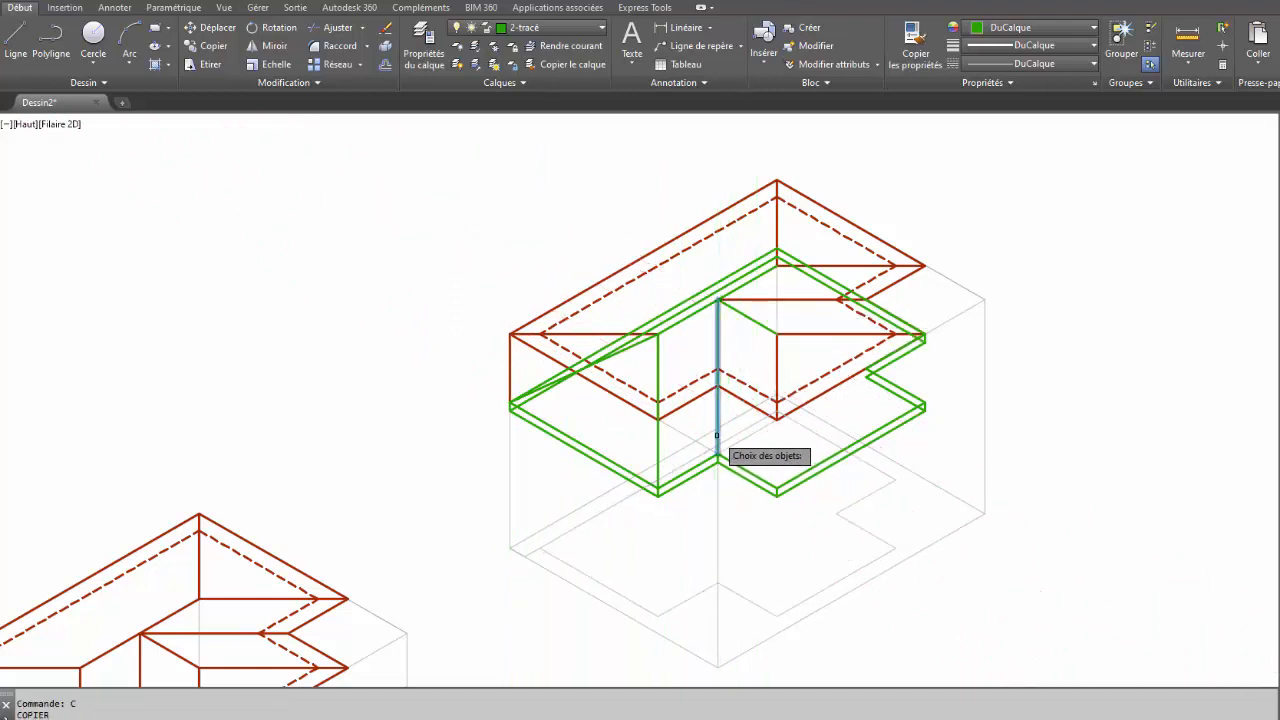
left_click(717, 436)
key("Return")
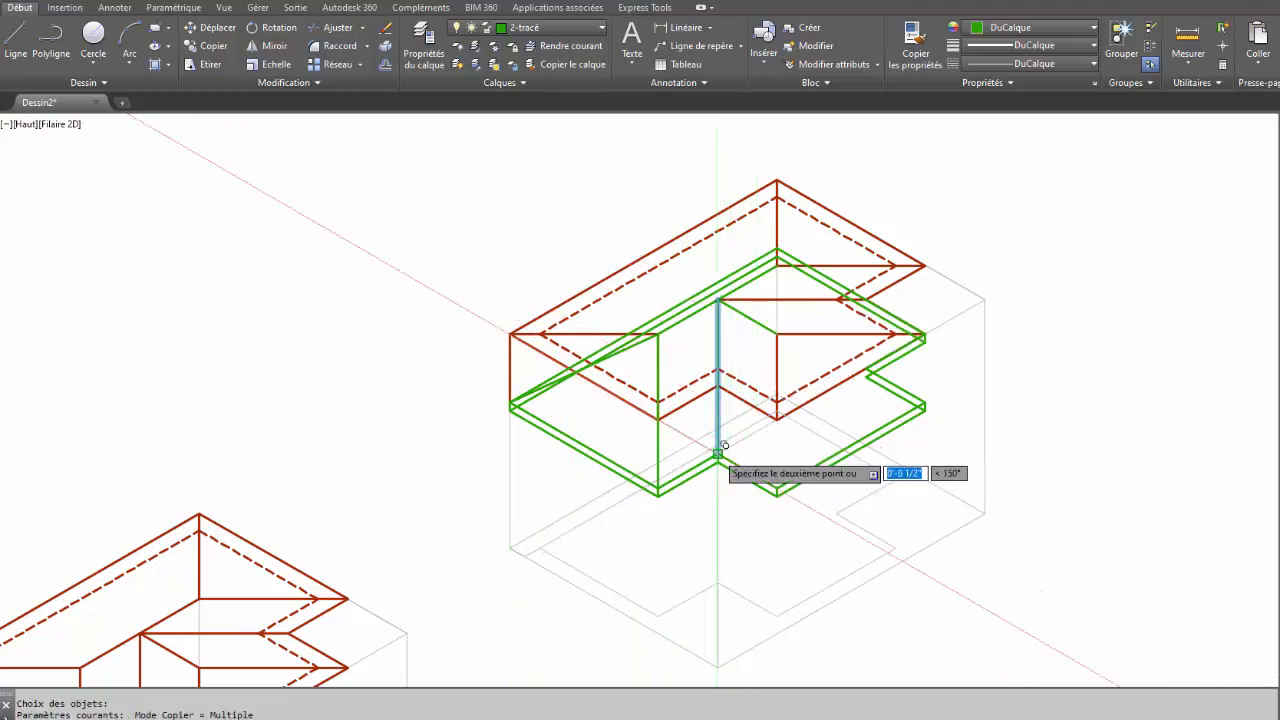
left_click(777, 494)
key("Escape")
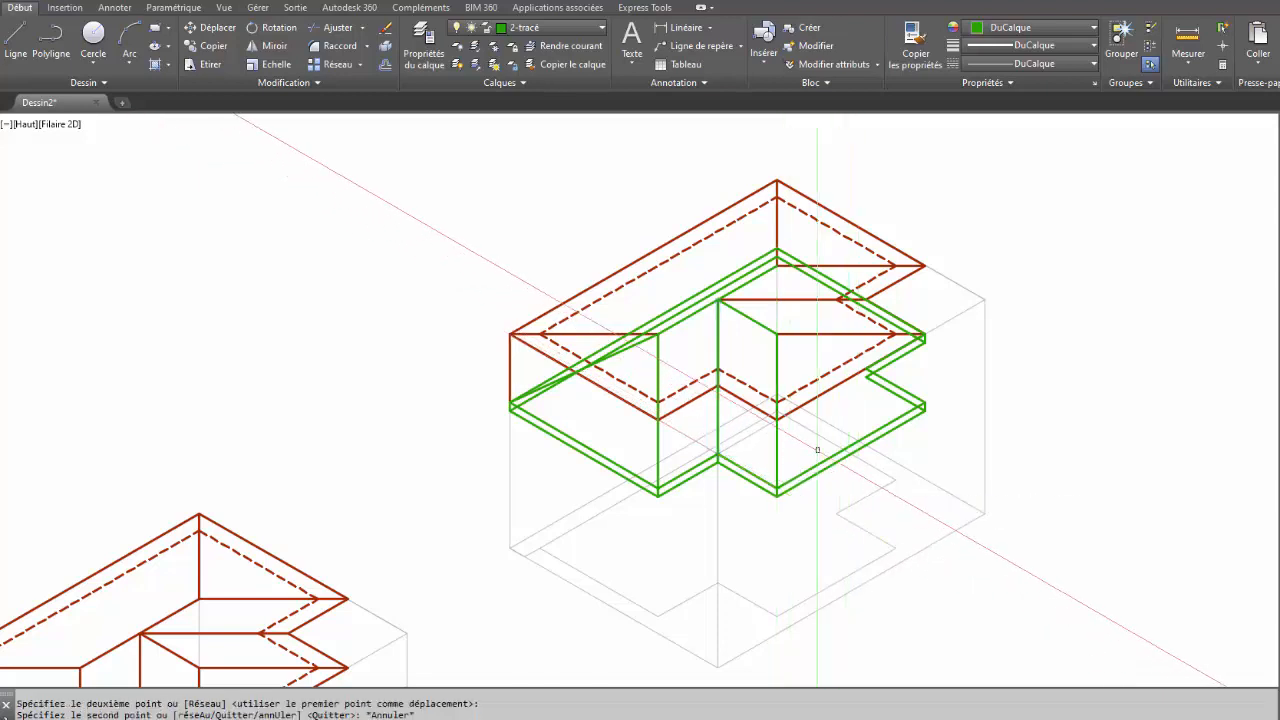
key("Return")
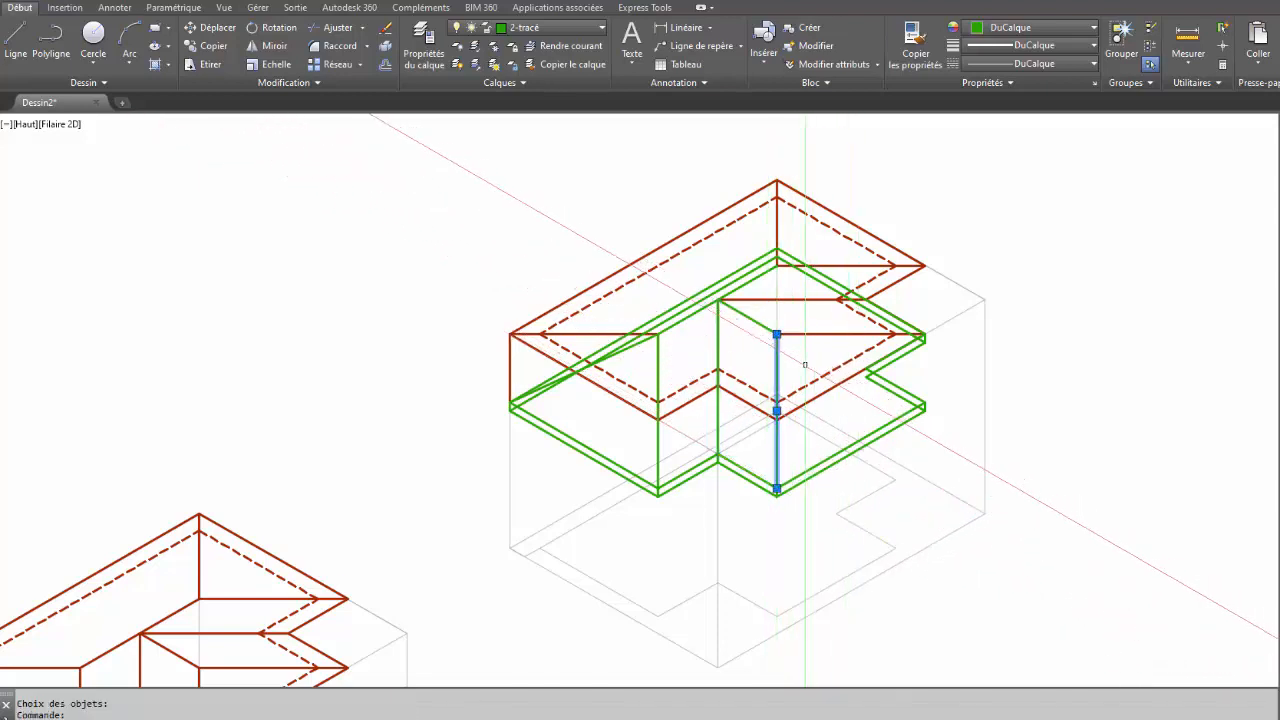
key("Escape")
key("Escape")
Step: Draw a hip line from the short ridge's outer end to the right corner of the projecting wing's upper fascia
type("L")
key("Return")
left_click(777, 333)
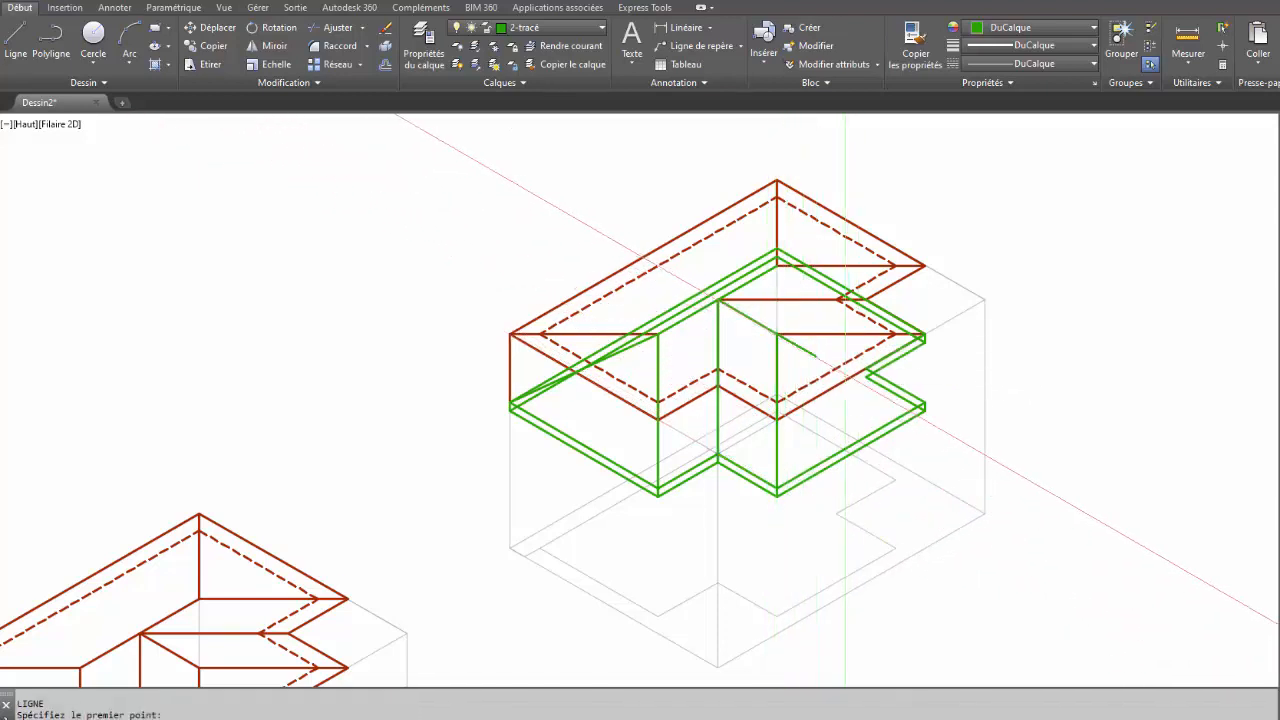
key("Escape")
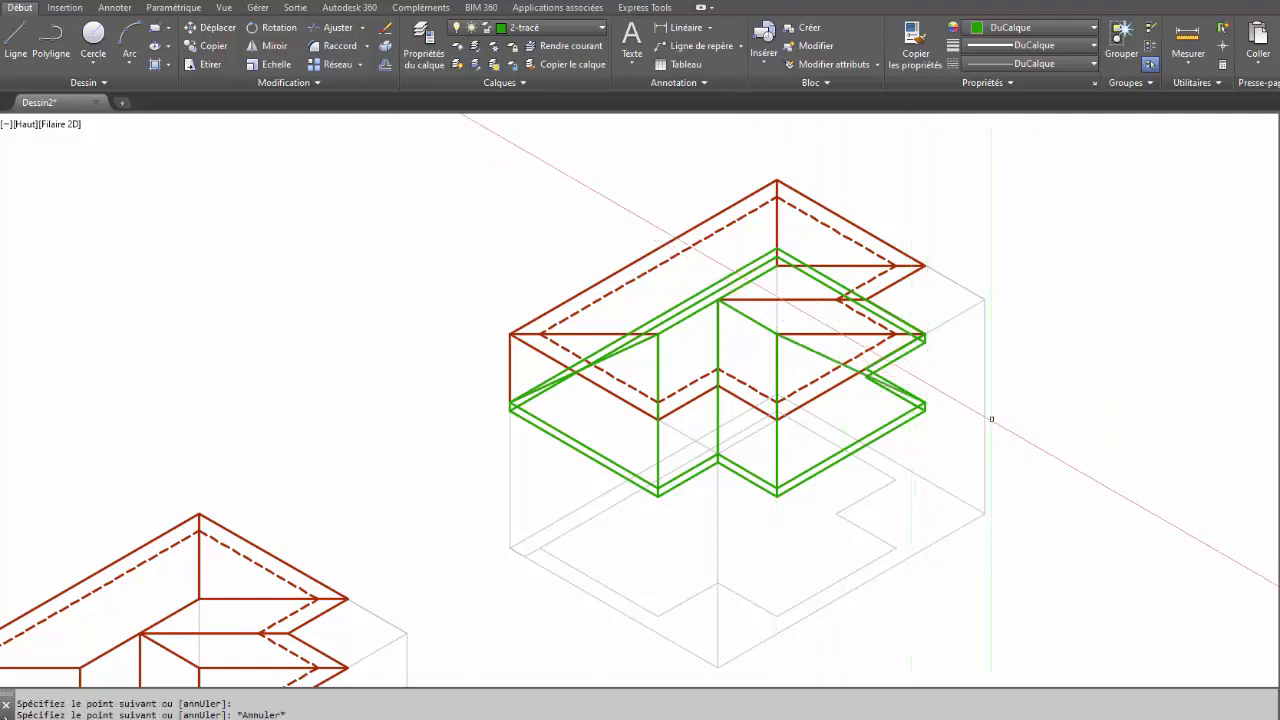
Step: Copy the projecting wing's right hip line by its lower end to the fascia's right inner corner and rear-right corner
key("Return")
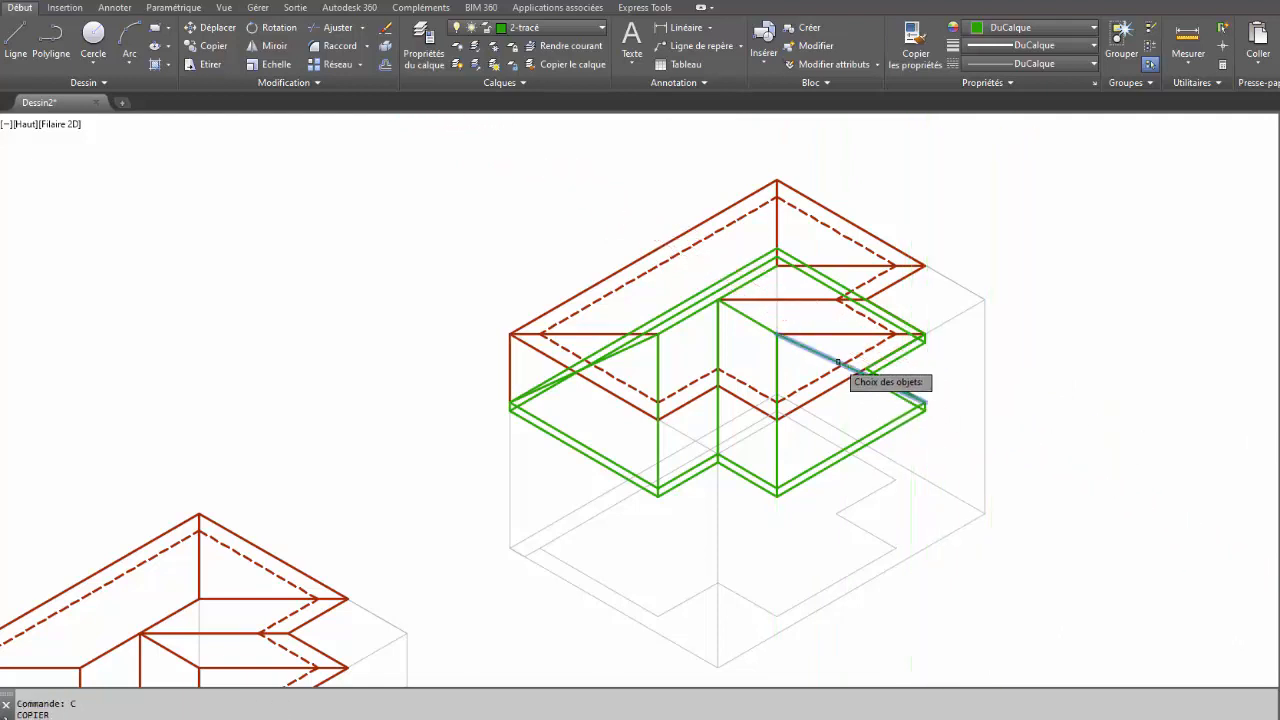
left_click(838, 362)
key("Return")
left_click(925, 402)
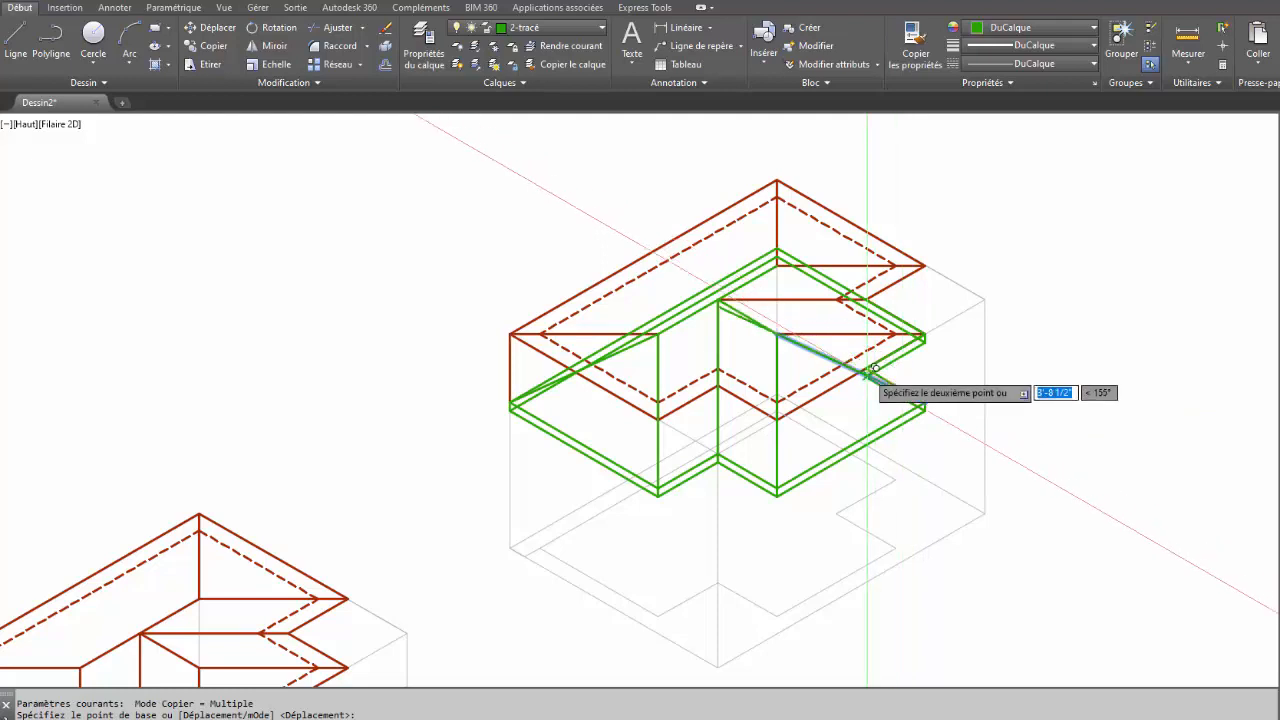
left_click(926, 334)
key("Escape")
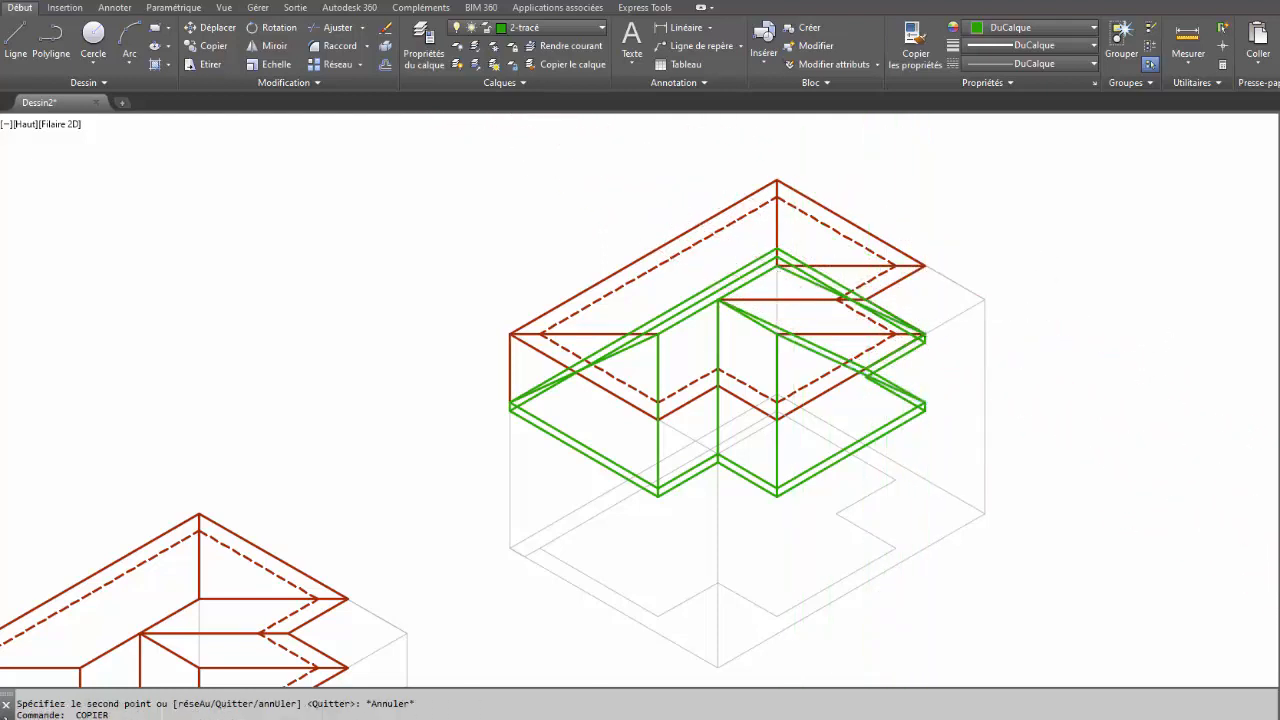
Step: Draw the short hip line between the upper fascia's rear corner and the long ridge's rear end
type("L")
key("Return")
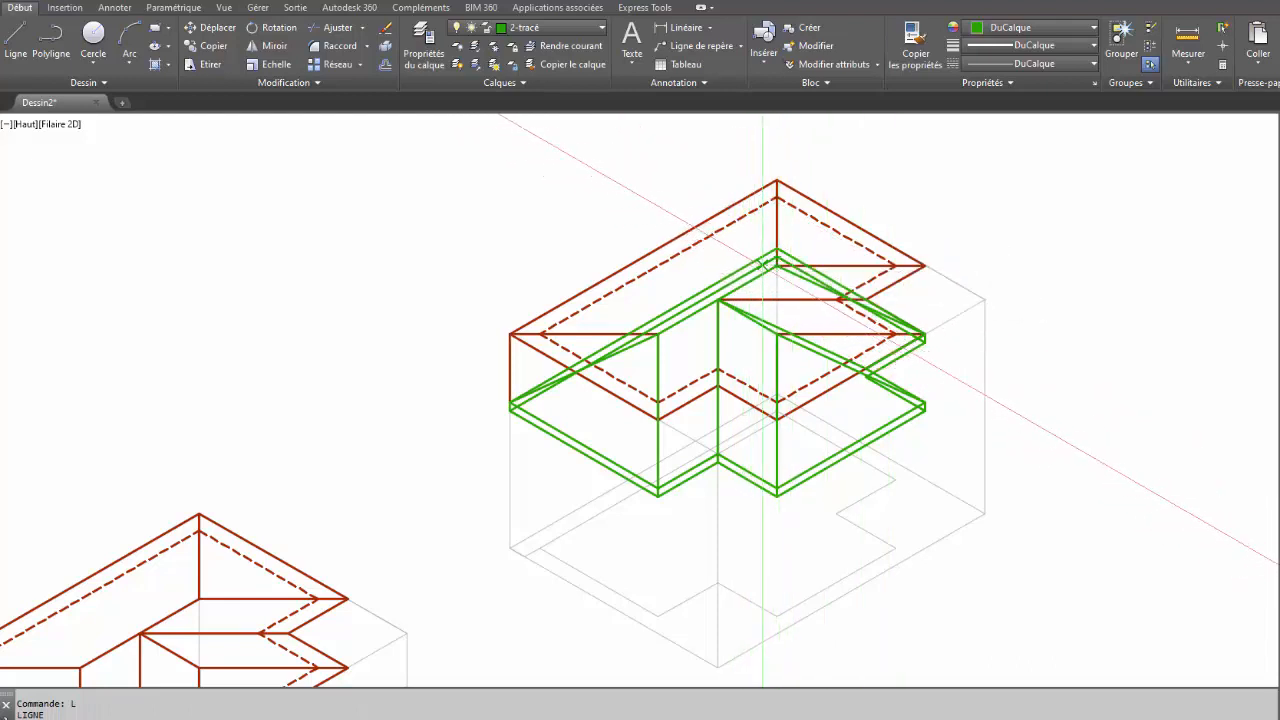
left_click(776, 248)
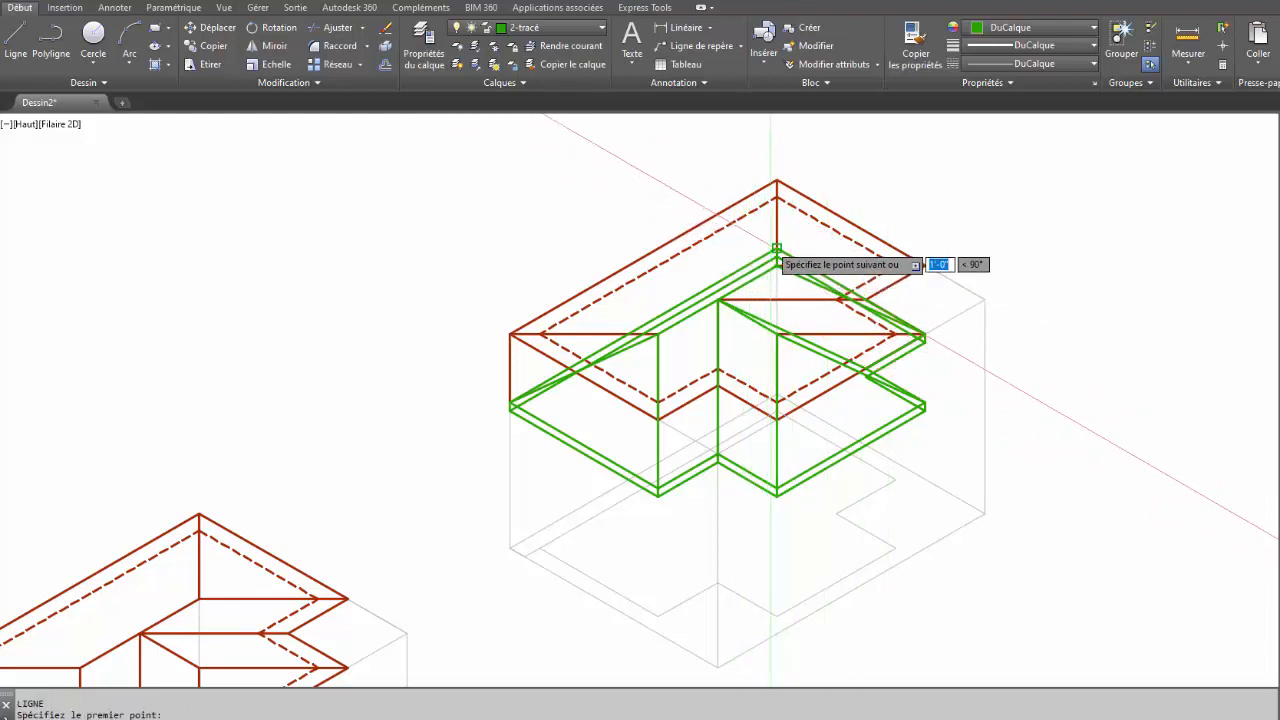
key("Escape")
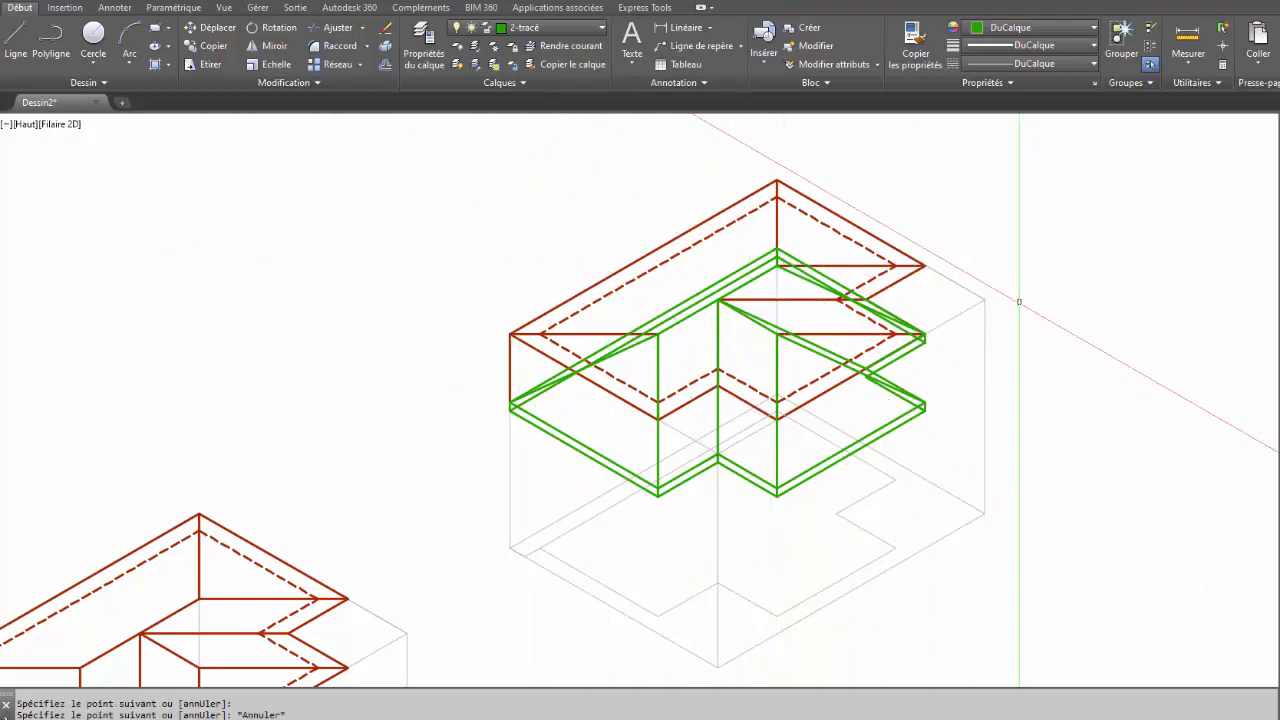
key("Escape")
key("Escape")
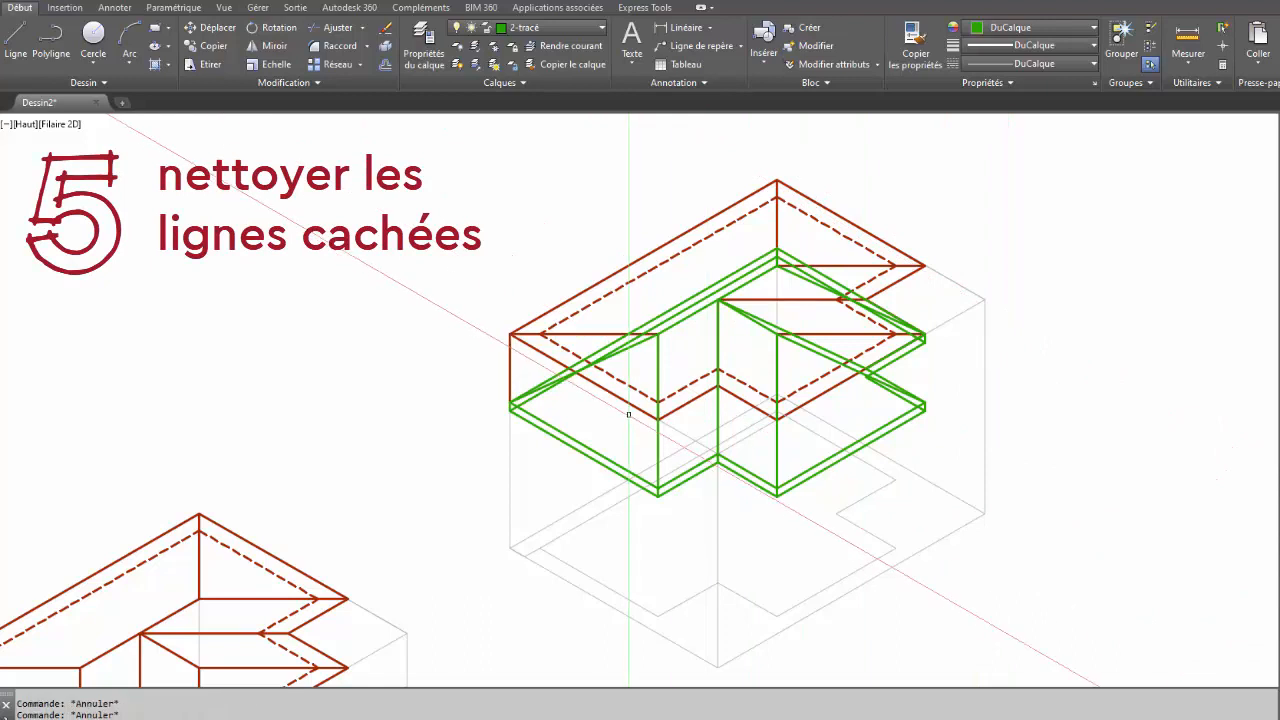
Step: Trim away the hidden rear portion of the lower fascia outline behind the roof
type("aj")
key("Return")
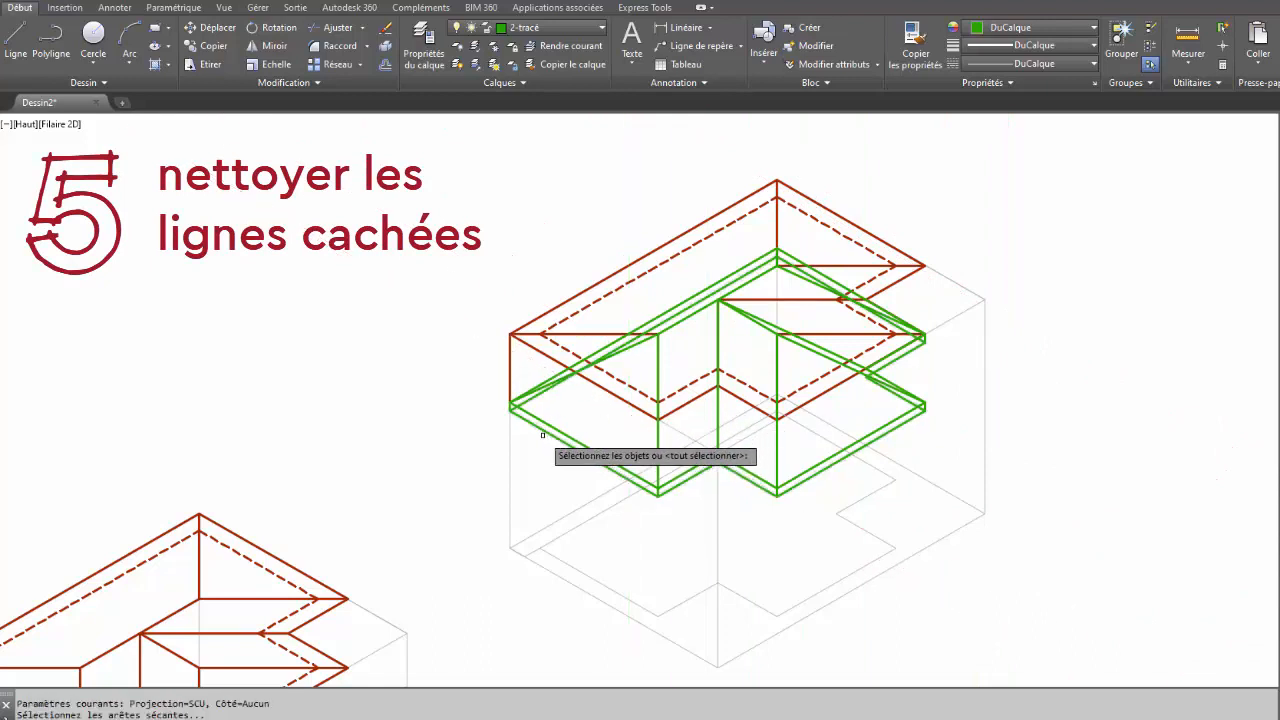
left_click(541, 429)
key("Return")
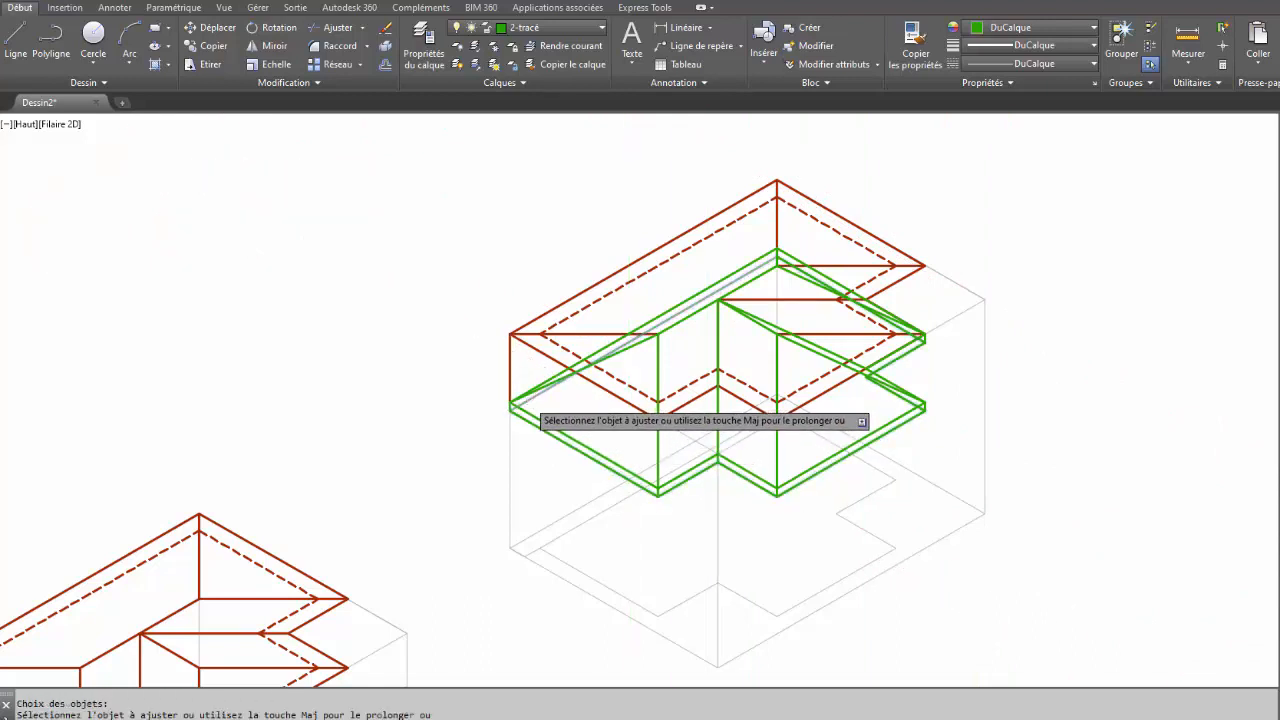
left_click(528, 398)
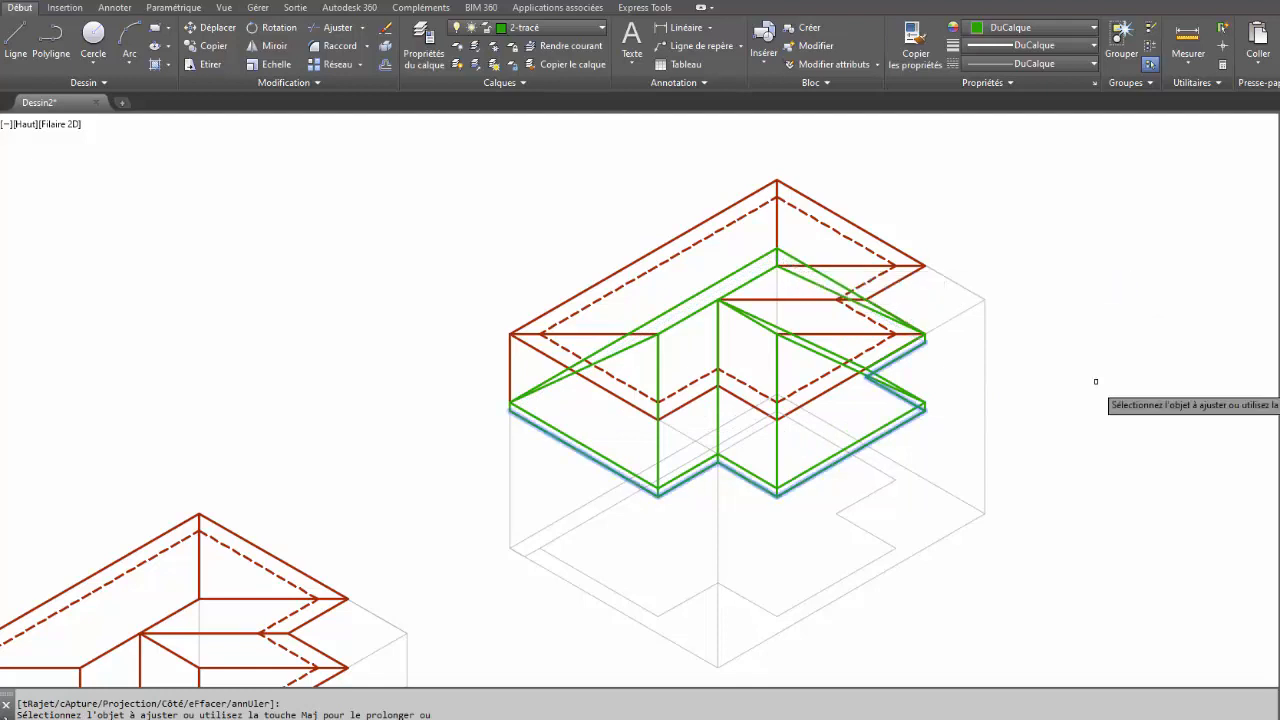
key("Escape")
key("Escape")
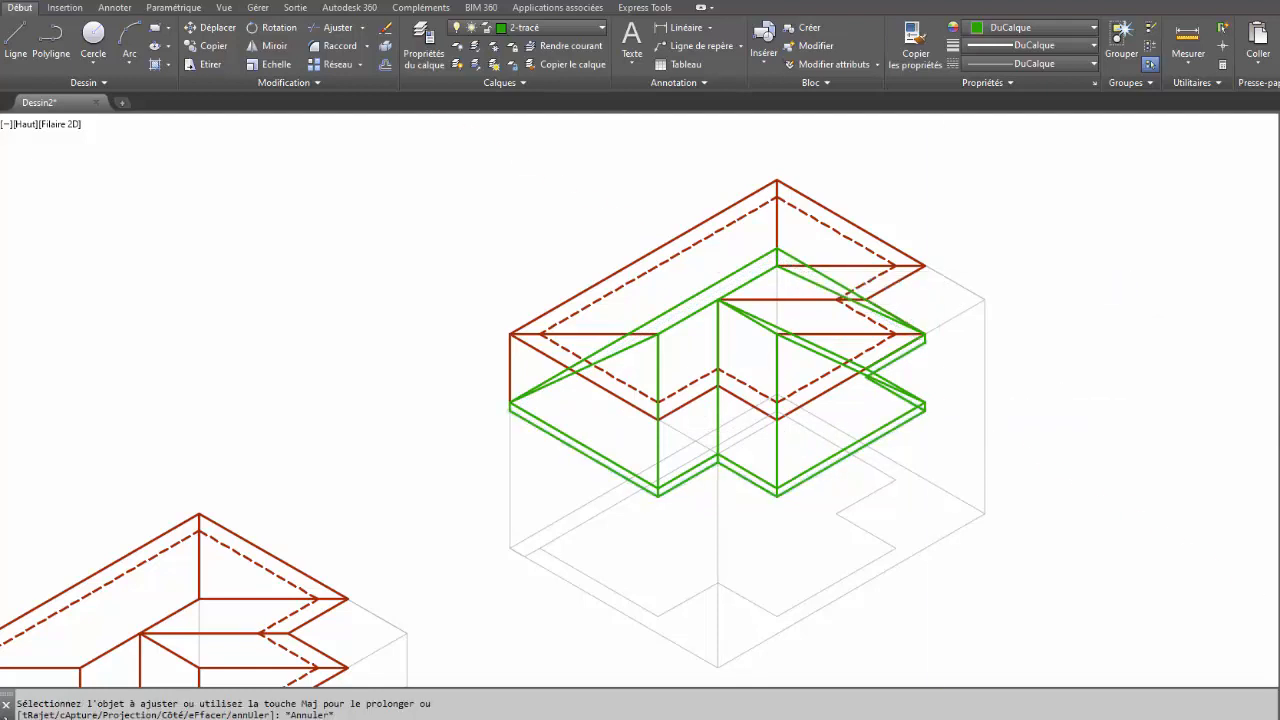
Step: Trim the lower fascia's hidden segments at the right inner corner, using both fascia outlines as cutting edges
key("Return")
scroll(887, 378, "up", 4)
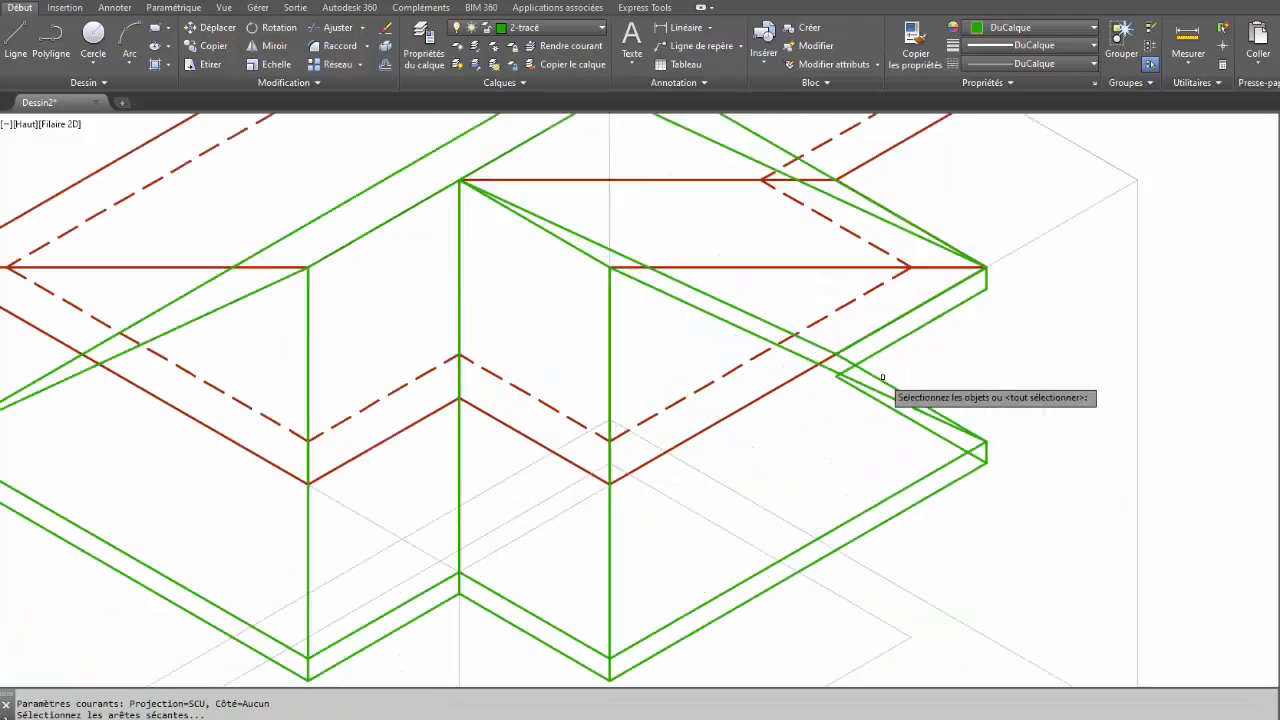
left_click(868, 372)
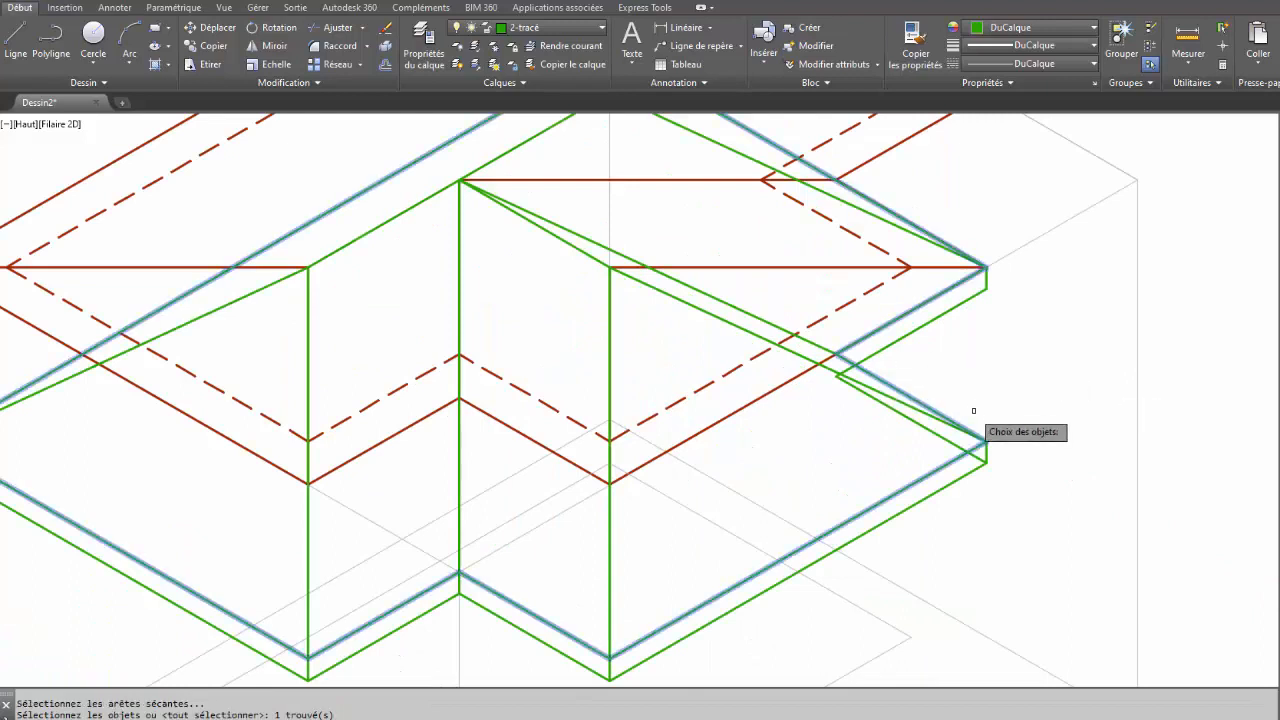
left_click(972, 460)
key("Return")
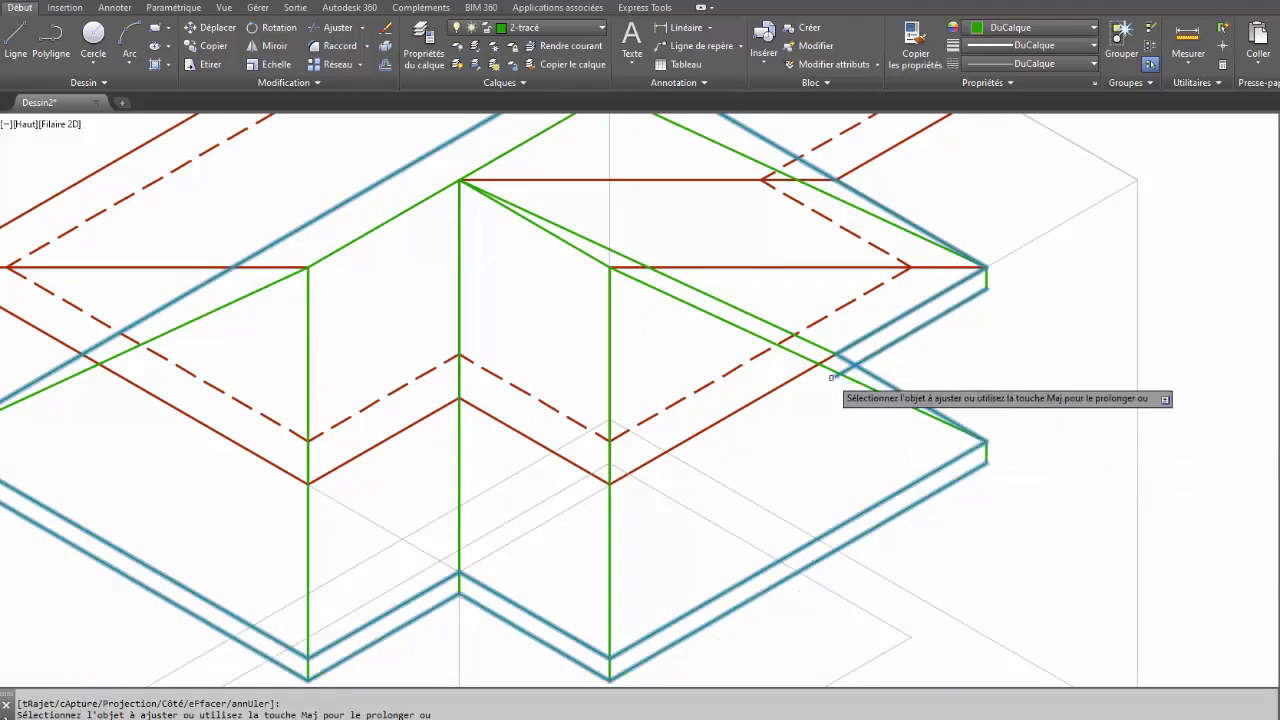
key("Escape")
scroll(1030, 370, "down", 5)
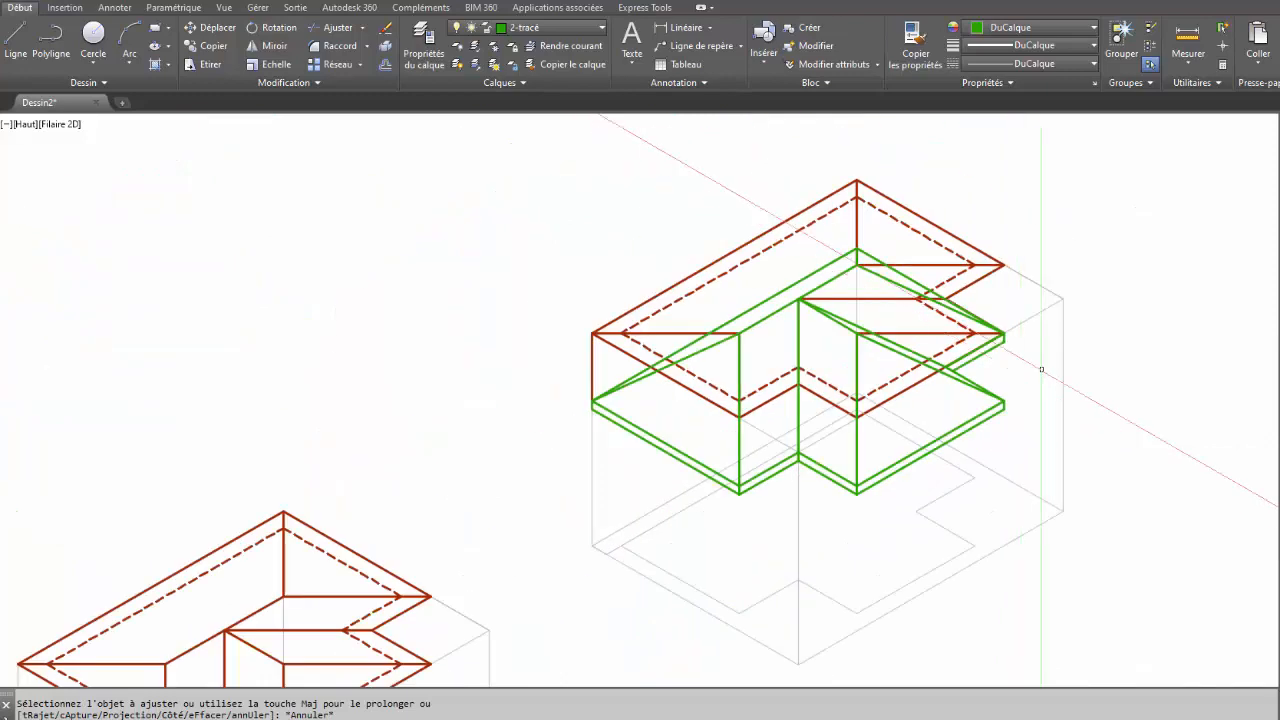
mouse_move(1040, 366)
middle_mouse_down()
mouse_move(975, 383)
mouse_move(1002, 351)
middle_mouse_up()
scroll(975, 383, "up", 2)
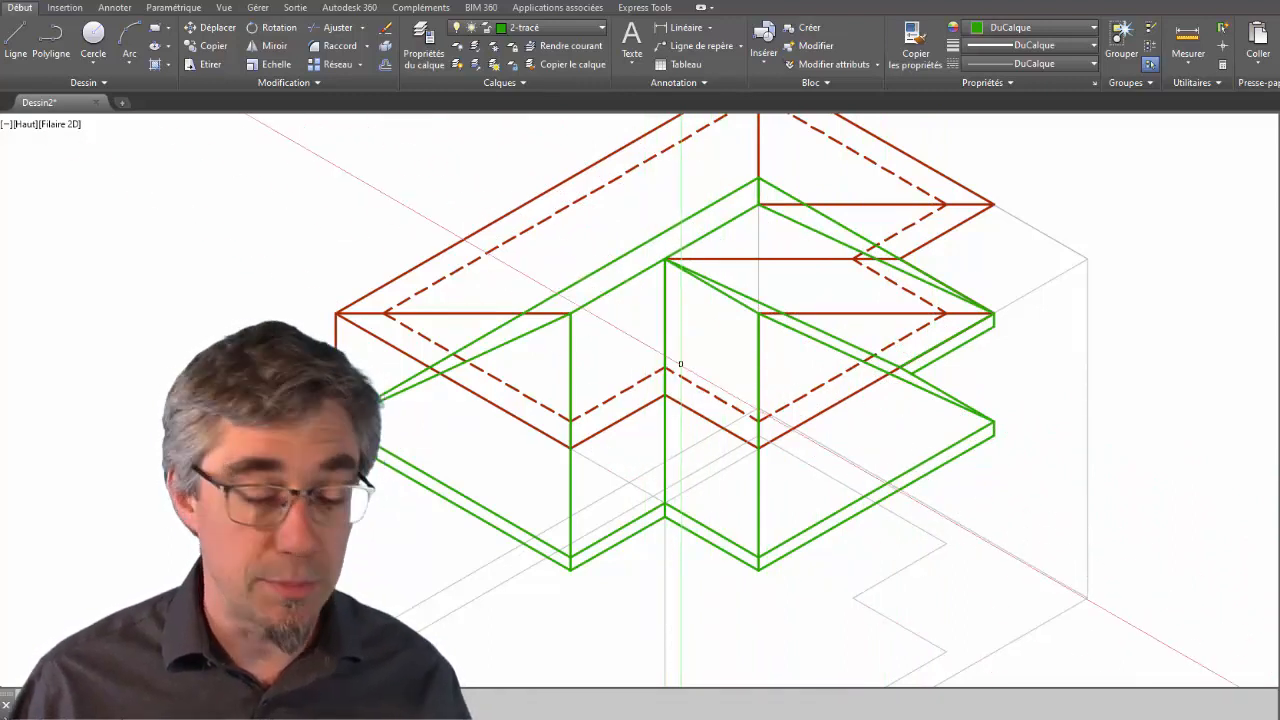
scroll(798, 399, "down", 2)
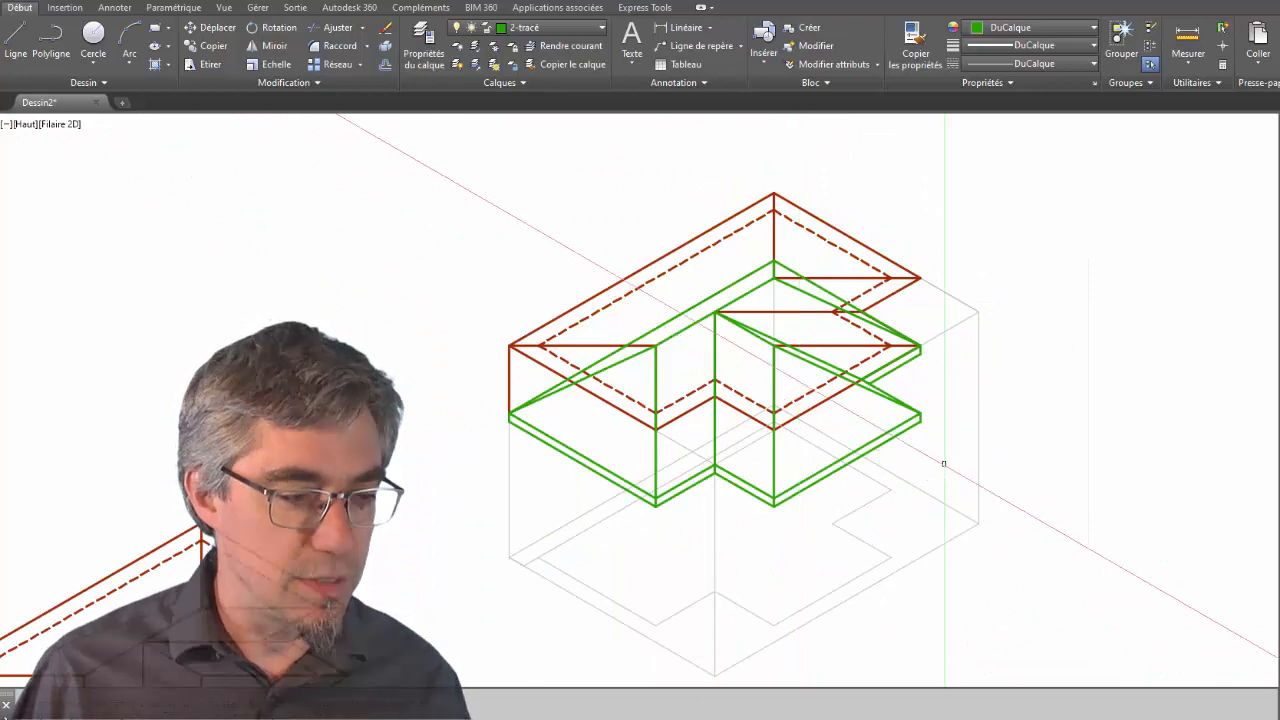
middle_click_drag(940, 456, 937, 437)
Step: Move the red roof construction outlines, horizontal guide lines and vertical height lines of the right-hand house to the 0-const layer
key("Escape")
key("Escape")
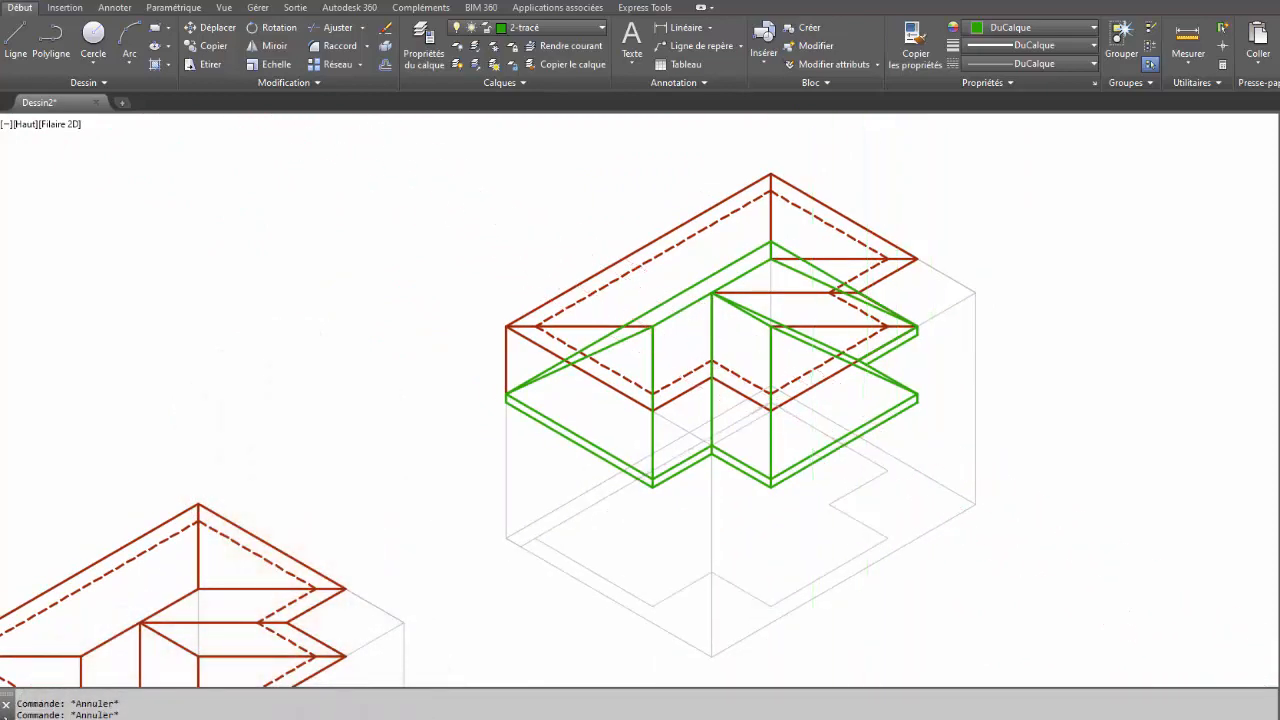
left_click(808, 387)
left_click(806, 375)
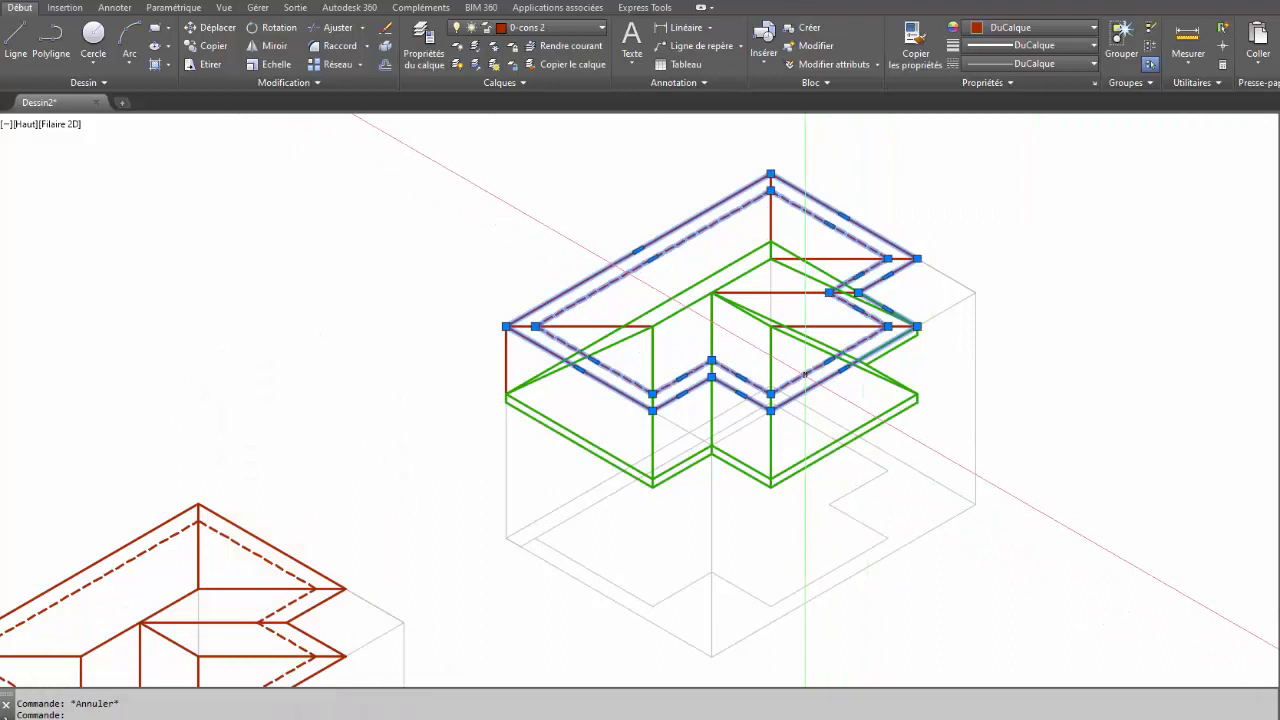
left_click(808, 293)
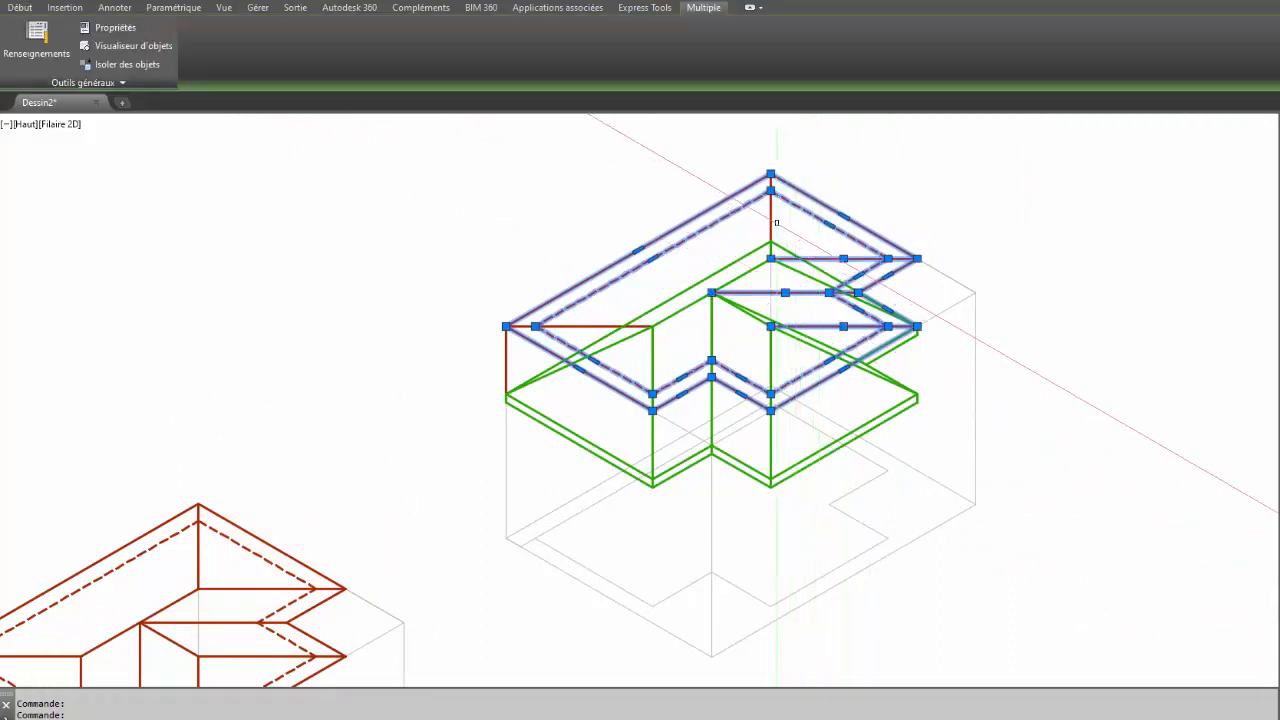
left_click(612, 326)
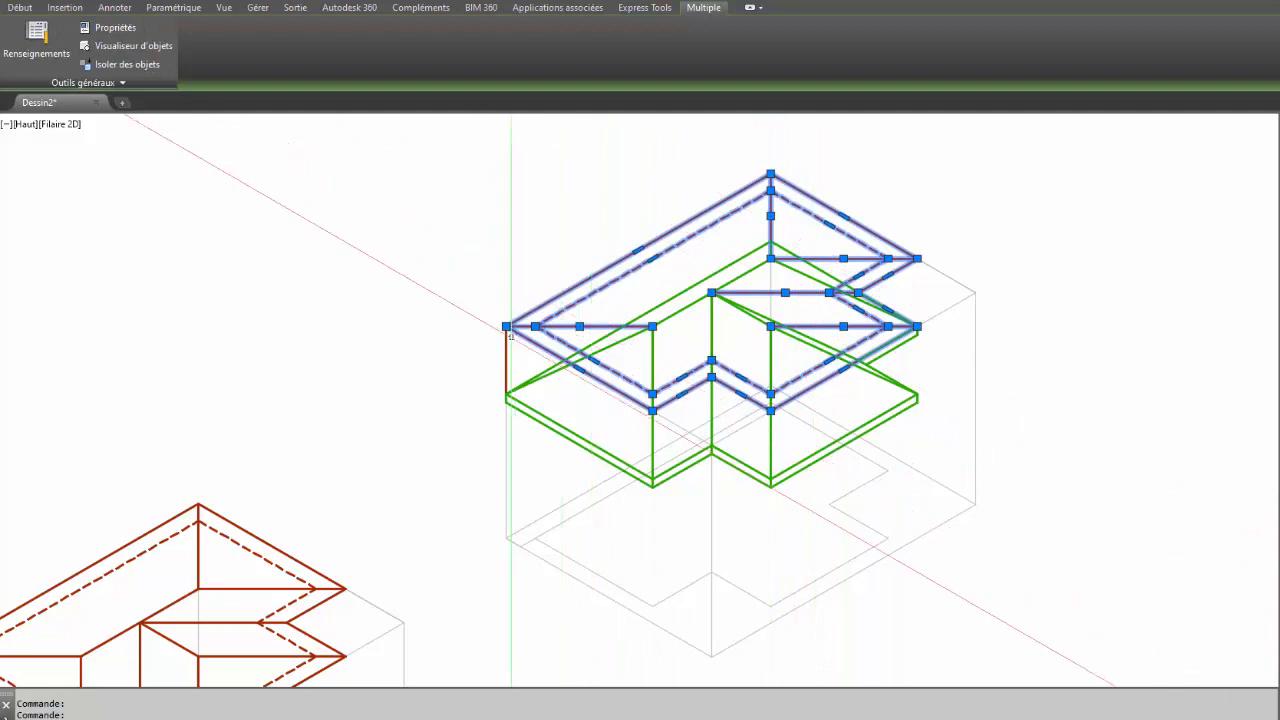
left_click(28, 9)
left_click(562, 34)
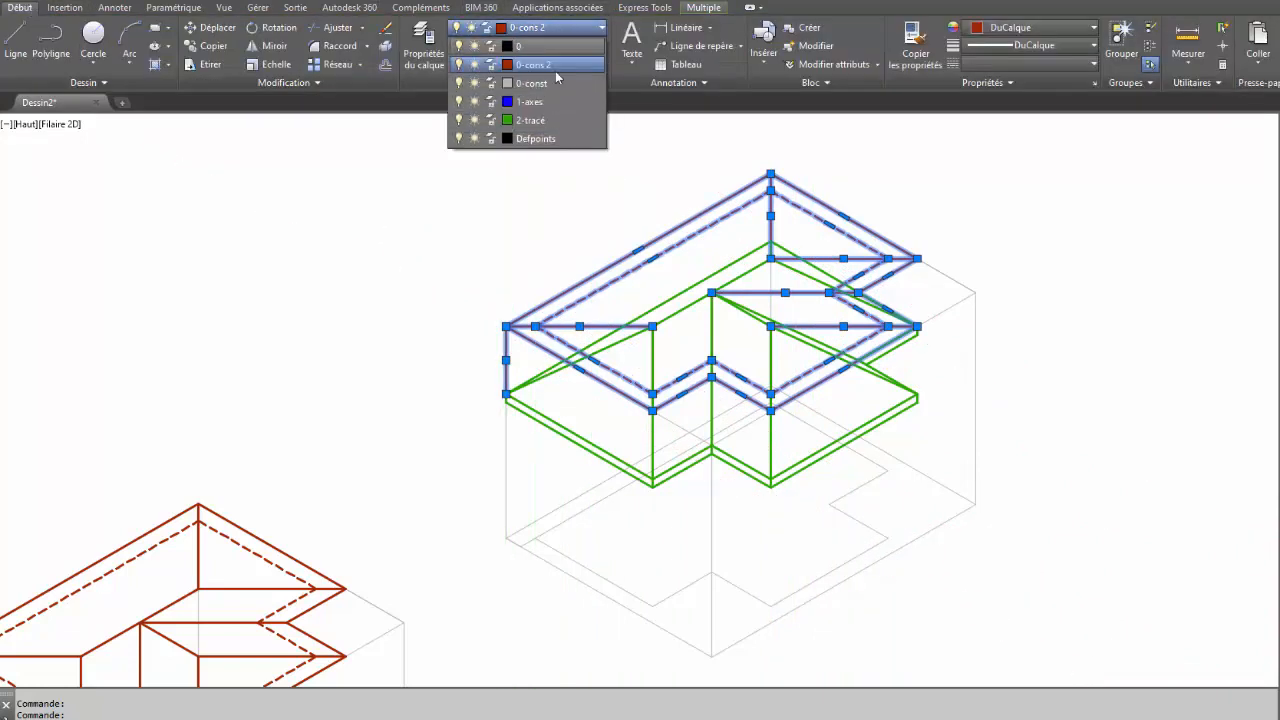
left_click(550, 82)
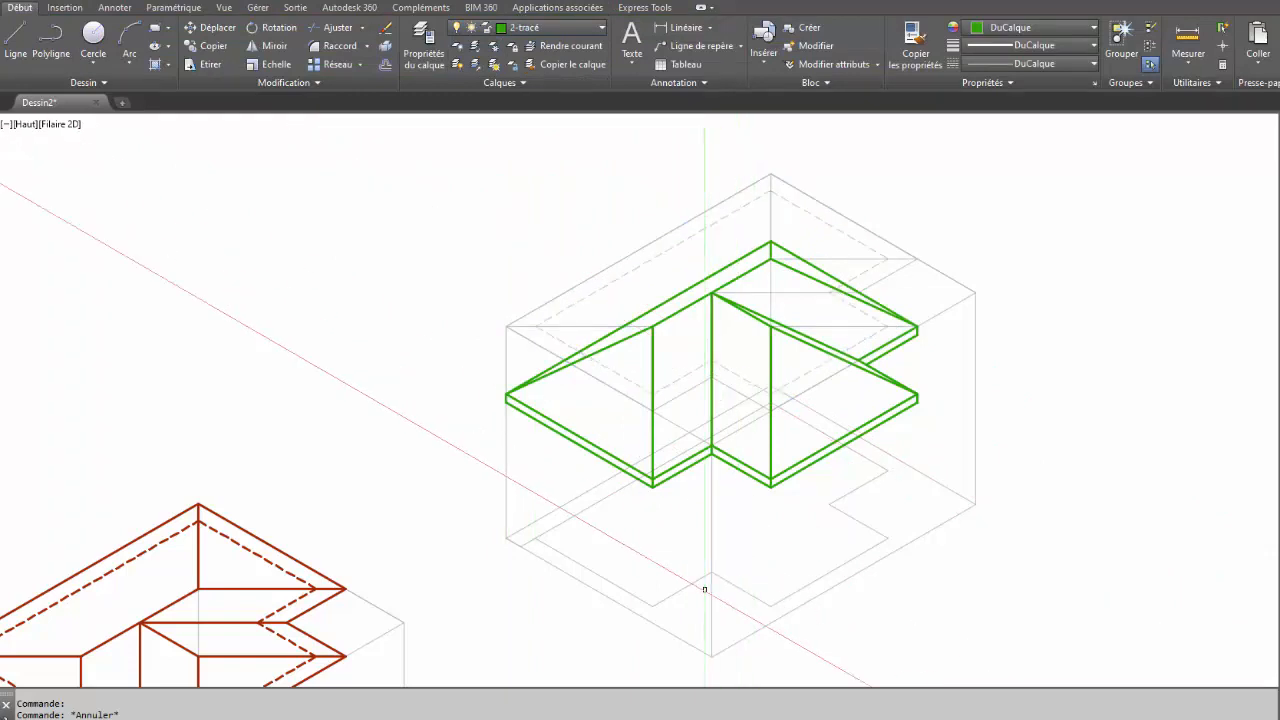
Step: Move the wall outline on the ground plane to the 0-cons 2 layer
left_click(719, 579)
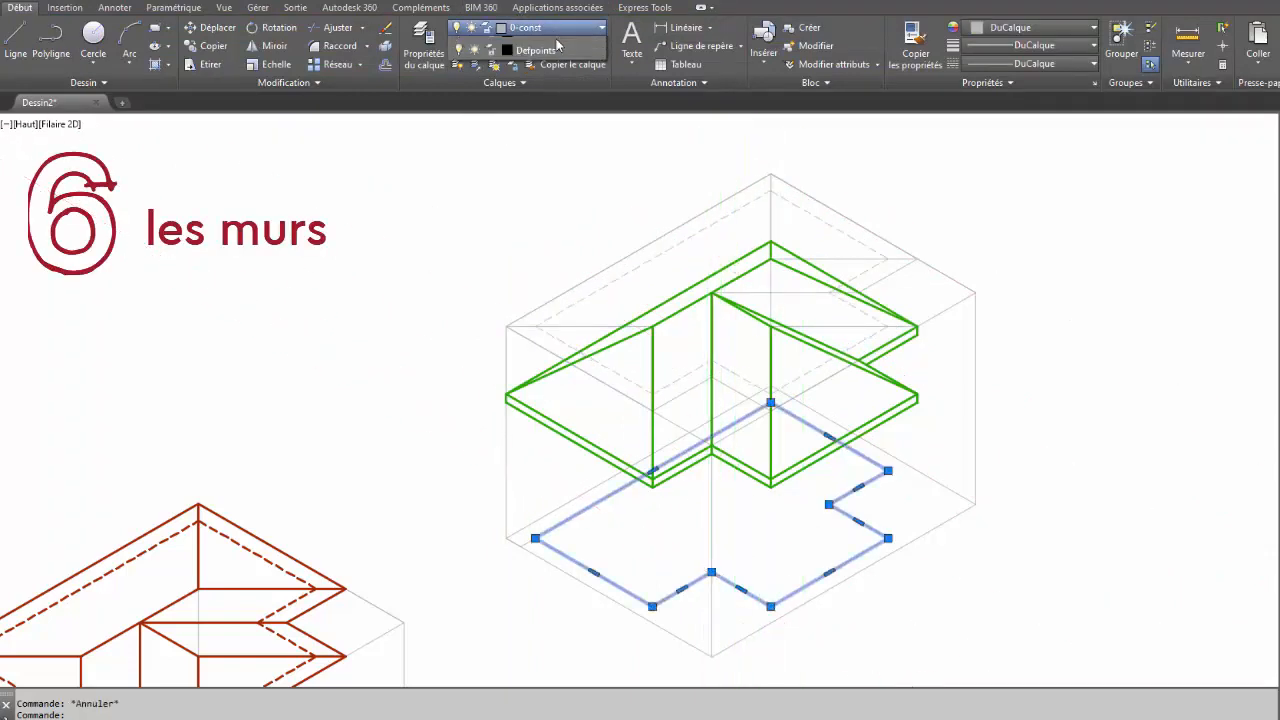
left_click(557, 33)
left_click(548, 83)
key("Escape")
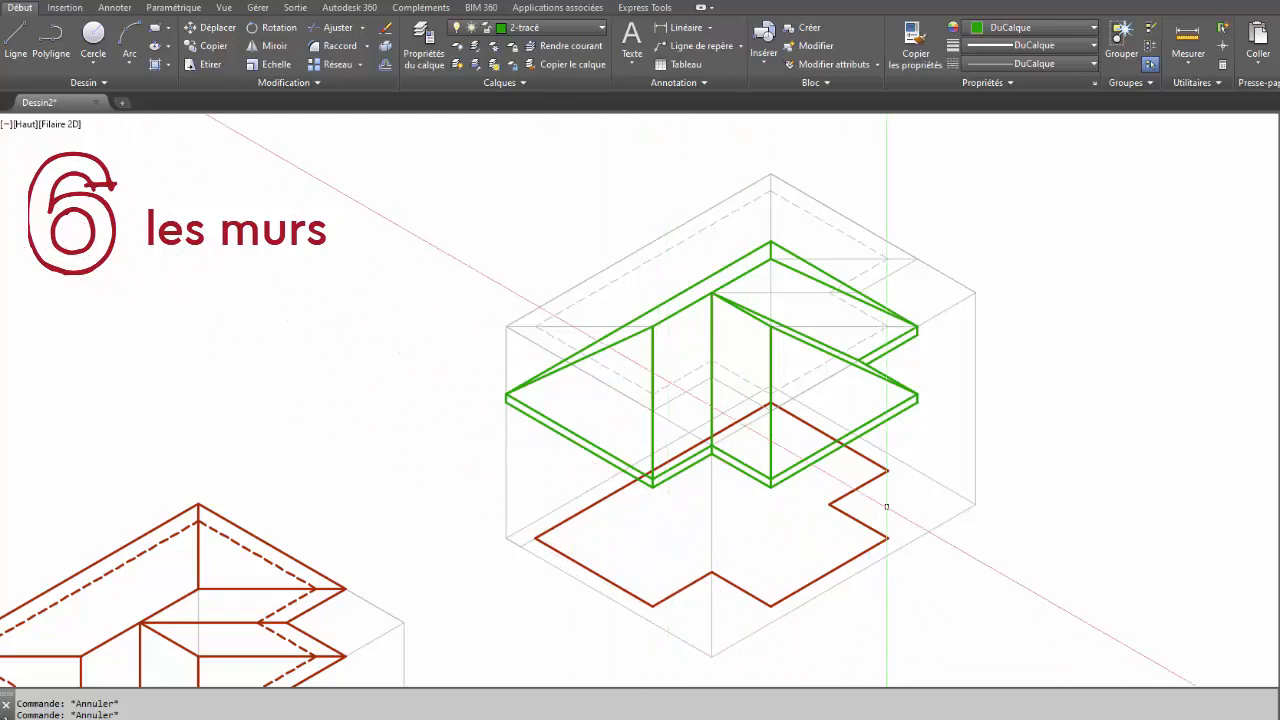
Step: Draw a vertical wall line 96 long upward from the left corner of the ground wall outline
type("L")
key("Return")
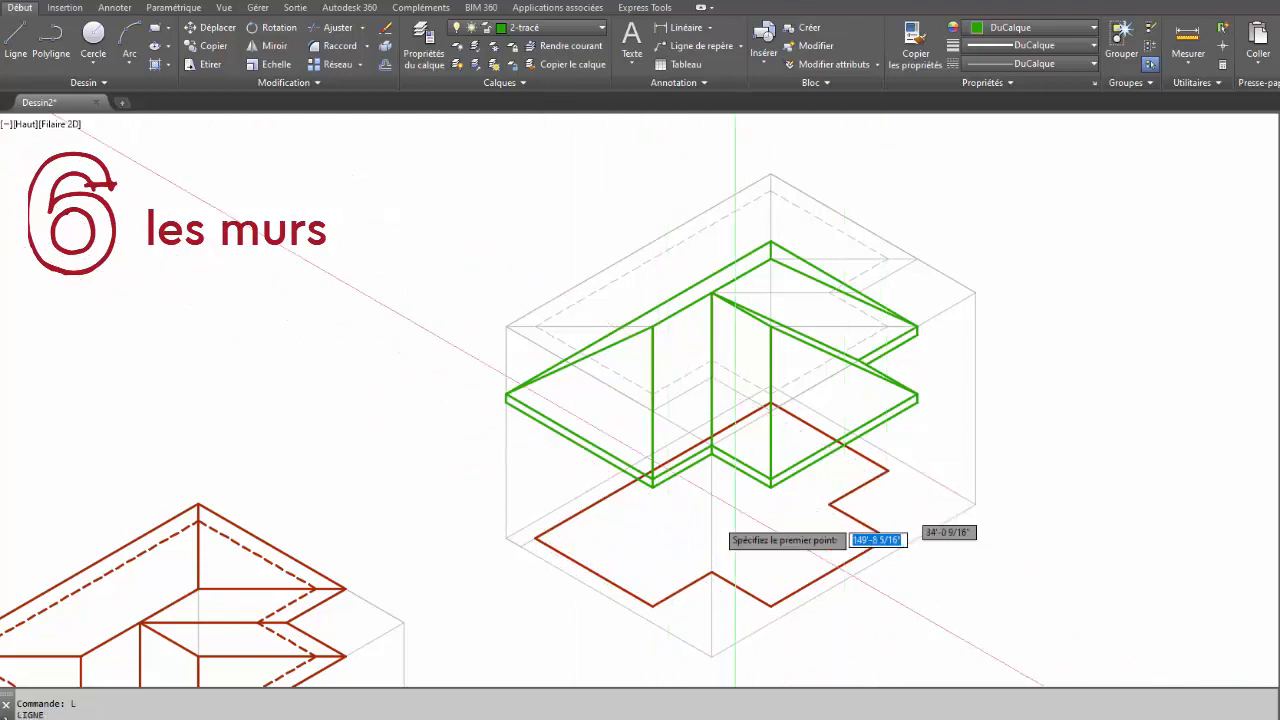
left_click(536, 538)
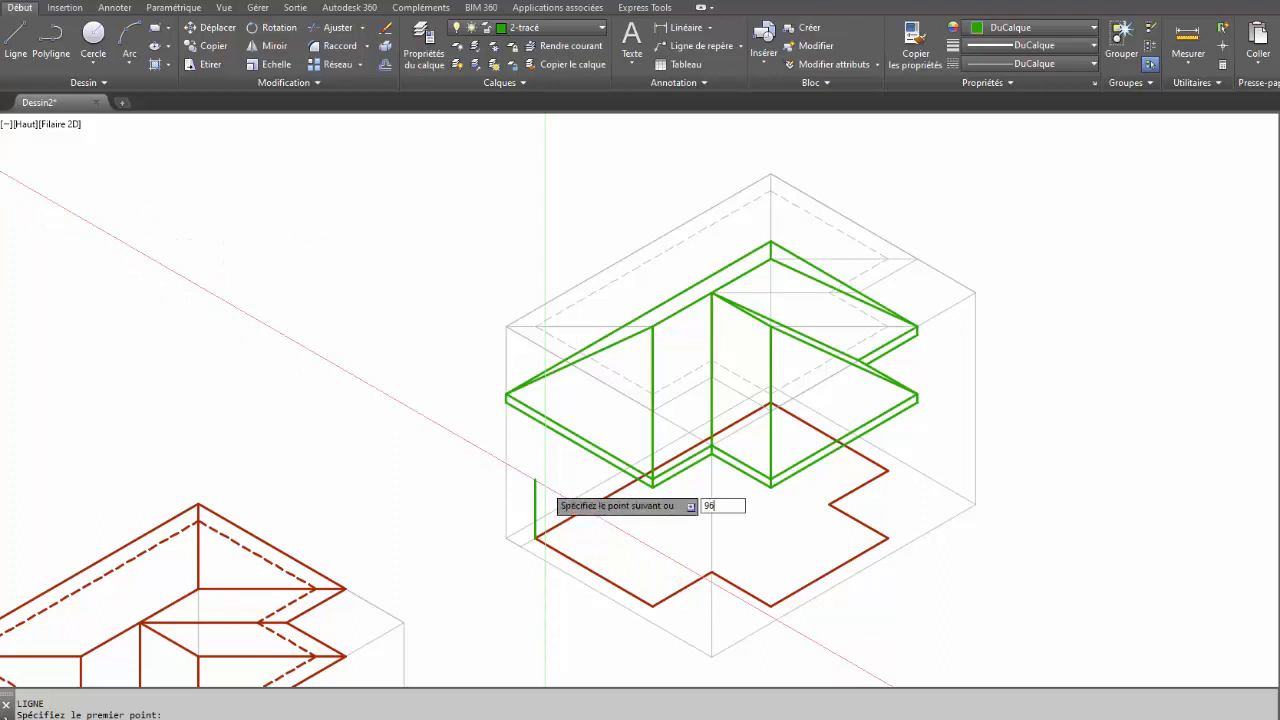
key("Return")
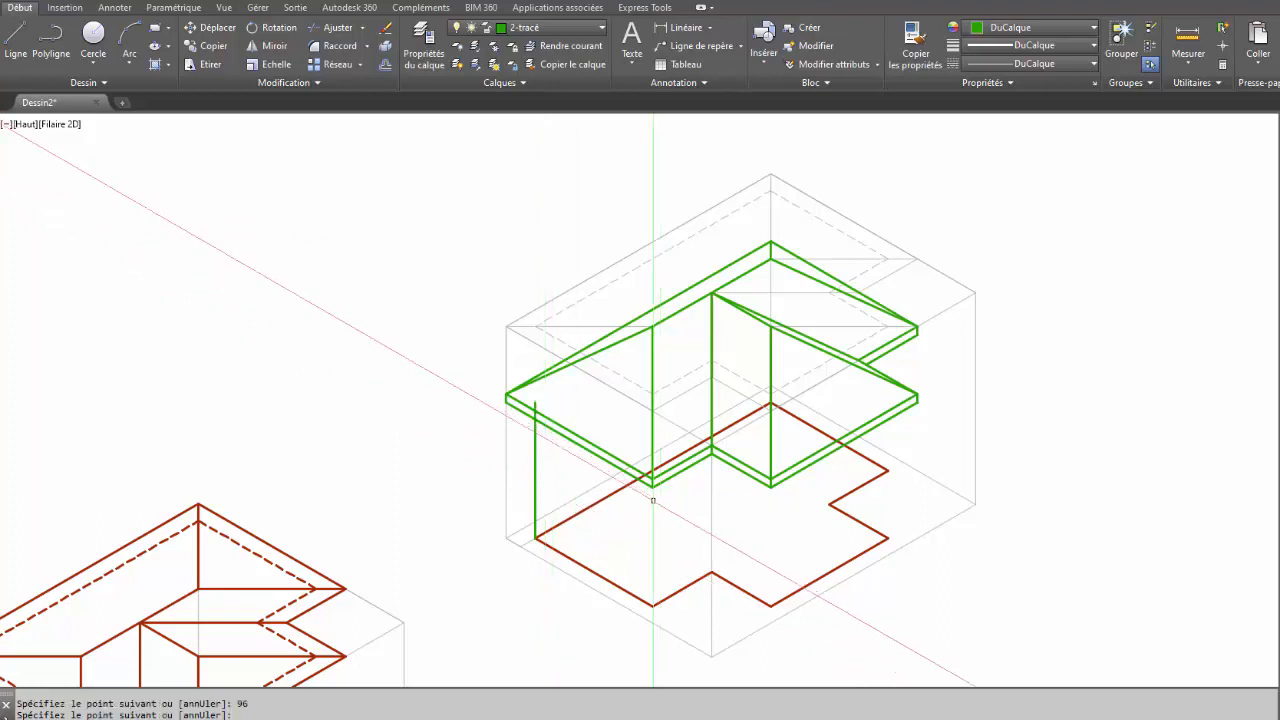
key("Escape")
Step: Make 0-cons 2 the current layer
left_click(560, 32)
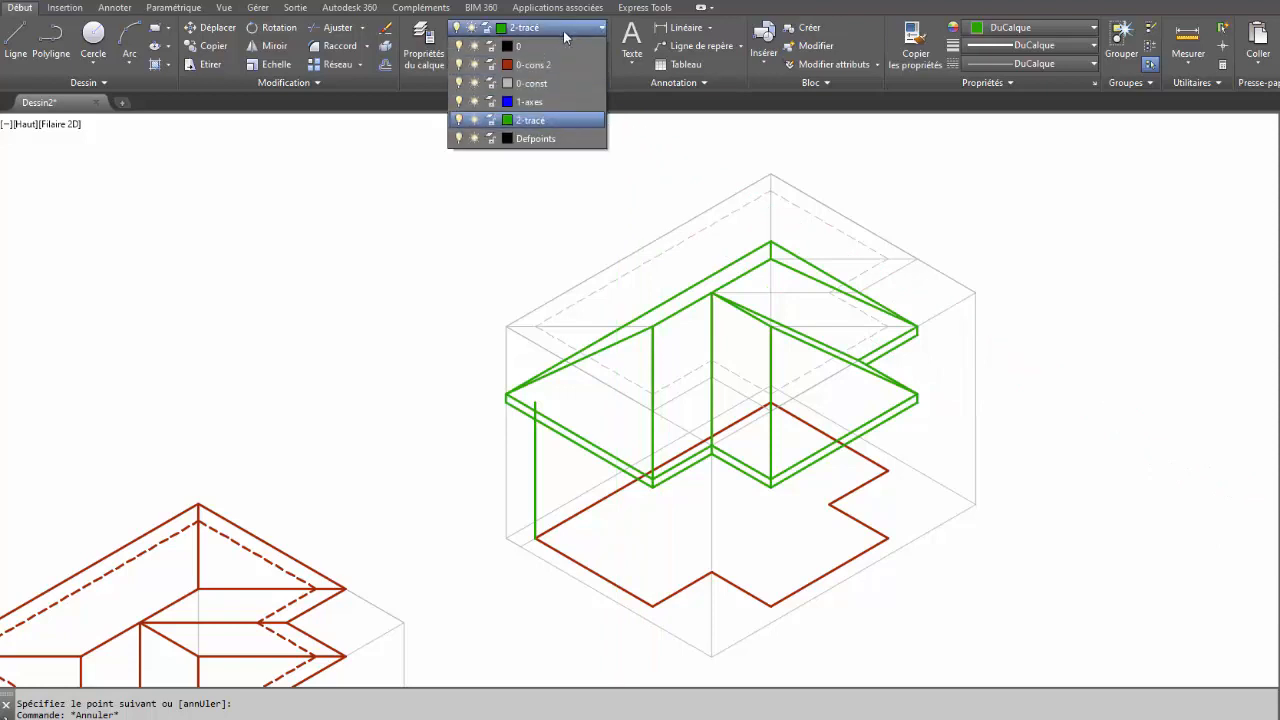
left_click(541, 66)
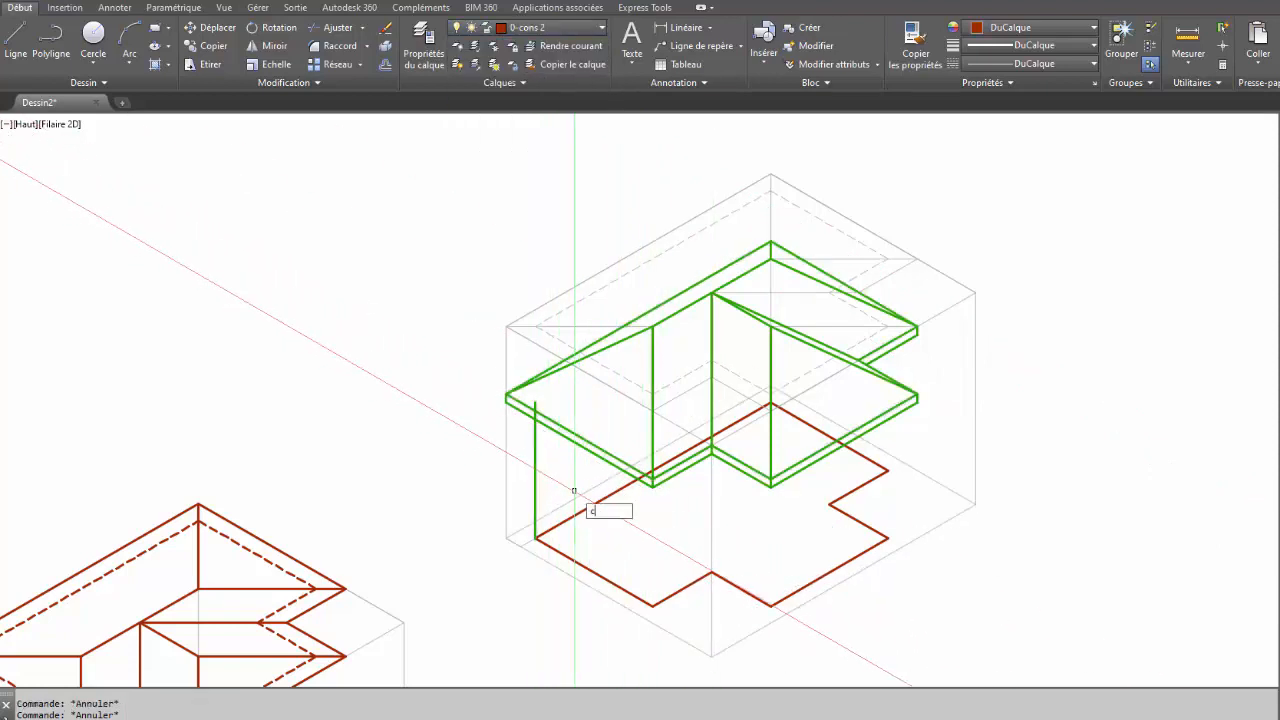
key("Return")
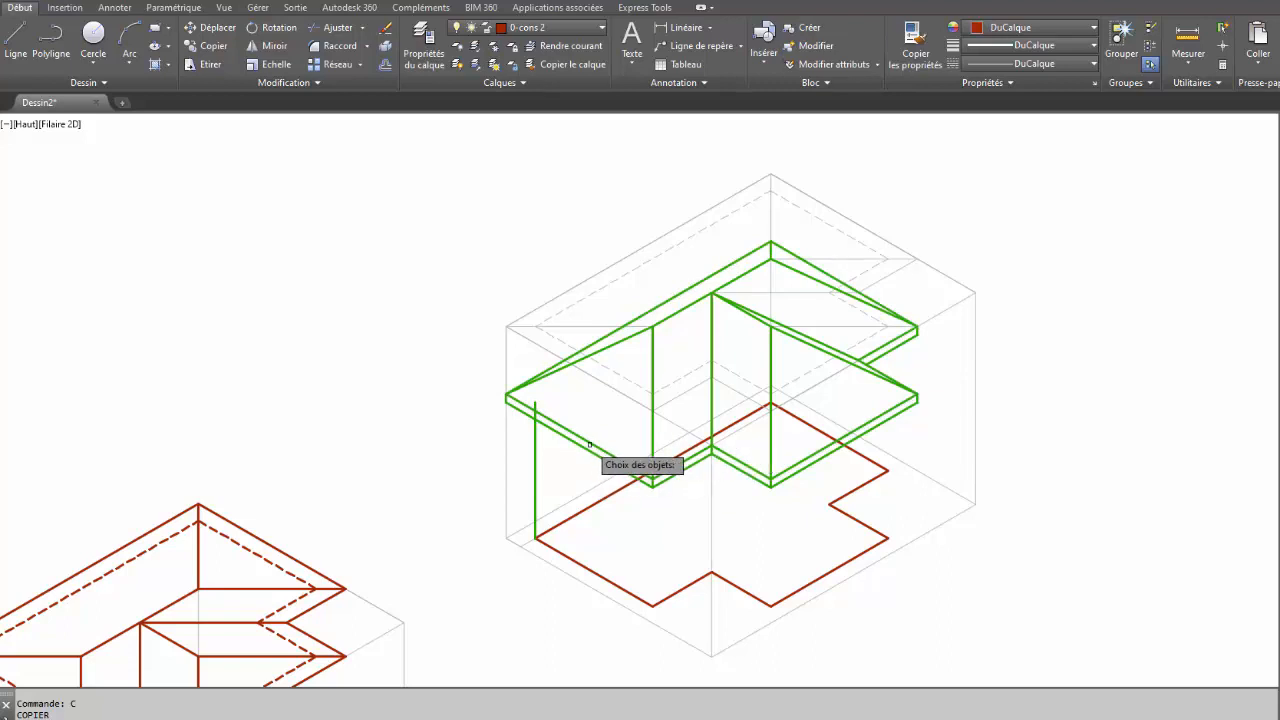
key("Escape")
key("Escape")
Step: Copy the vertical wall line from the left corner to every other corner of the ground wall outline
type("c")
key("Return")
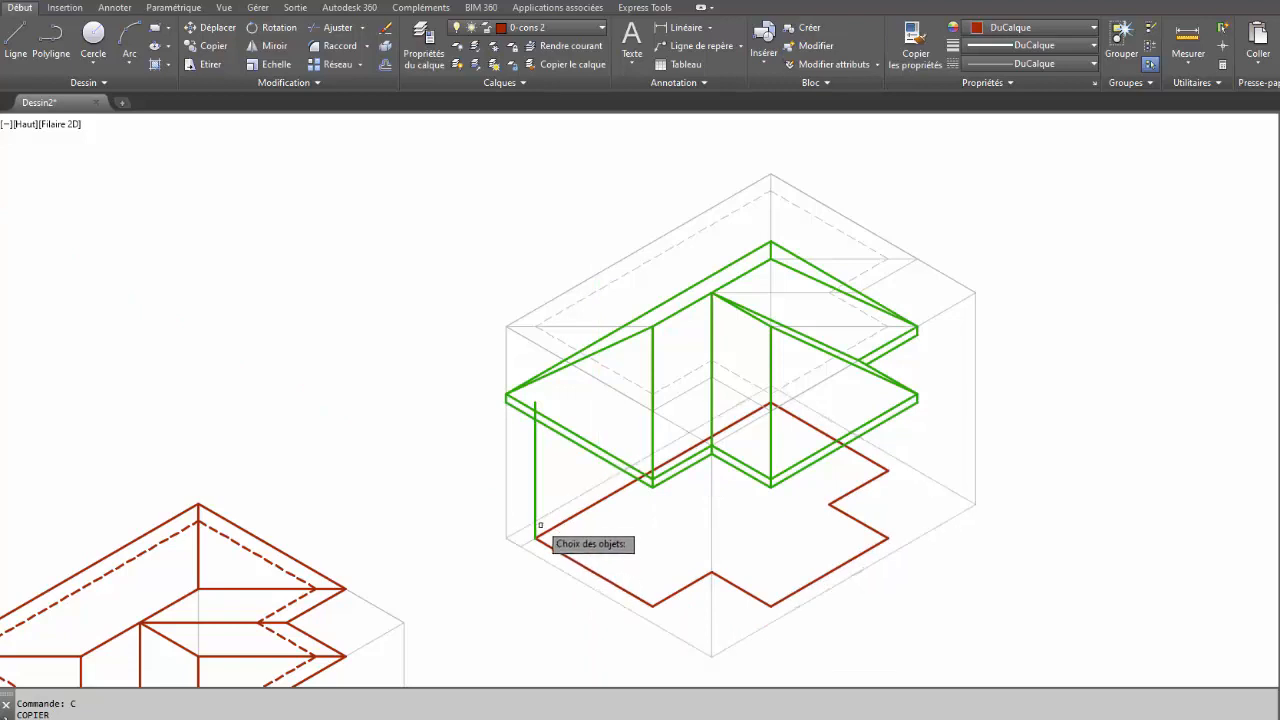
left_click(536, 521)
key("Return")
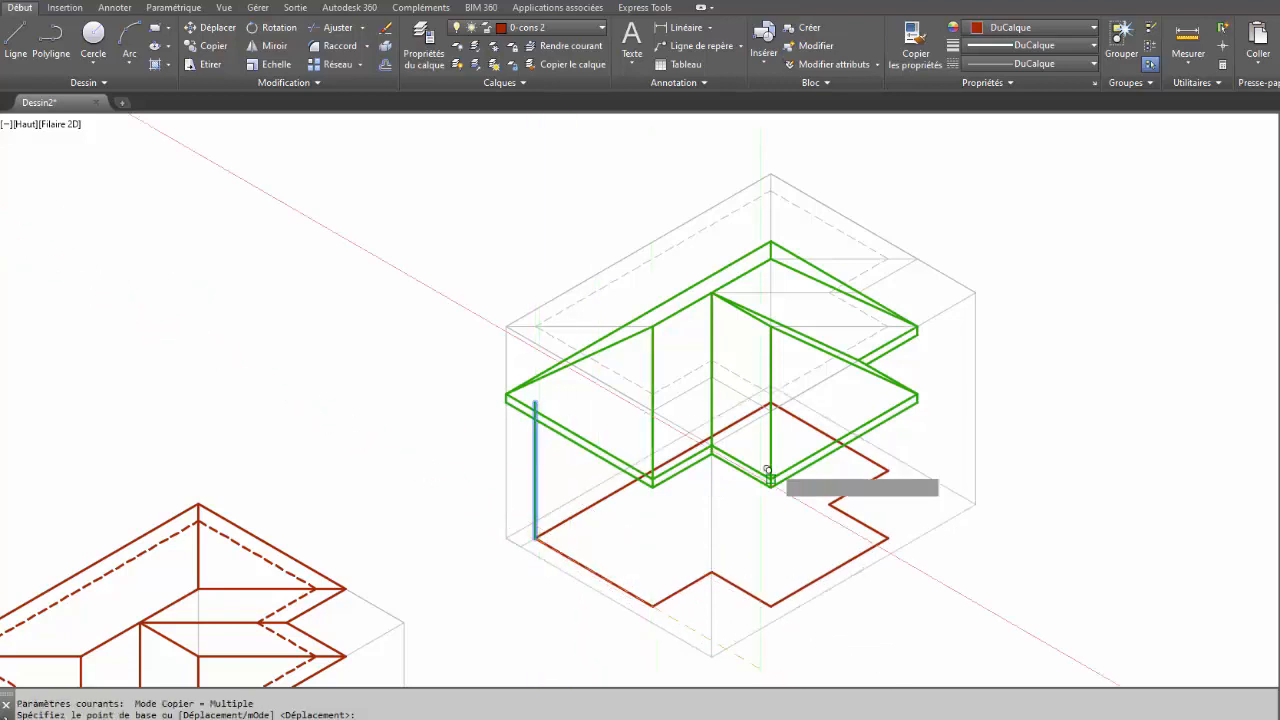
left_click(768, 472)
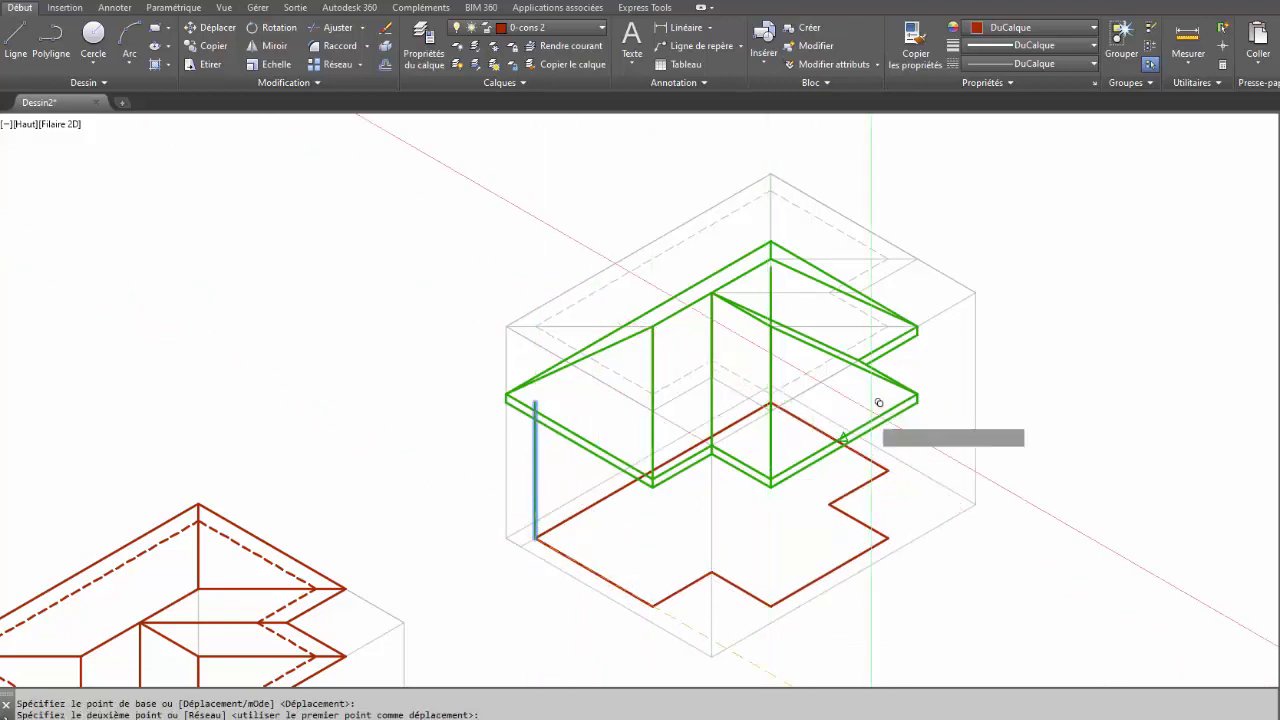
left_click(888, 471)
left_click(829, 504)
left_click(888, 538)
left_click(771, 606)
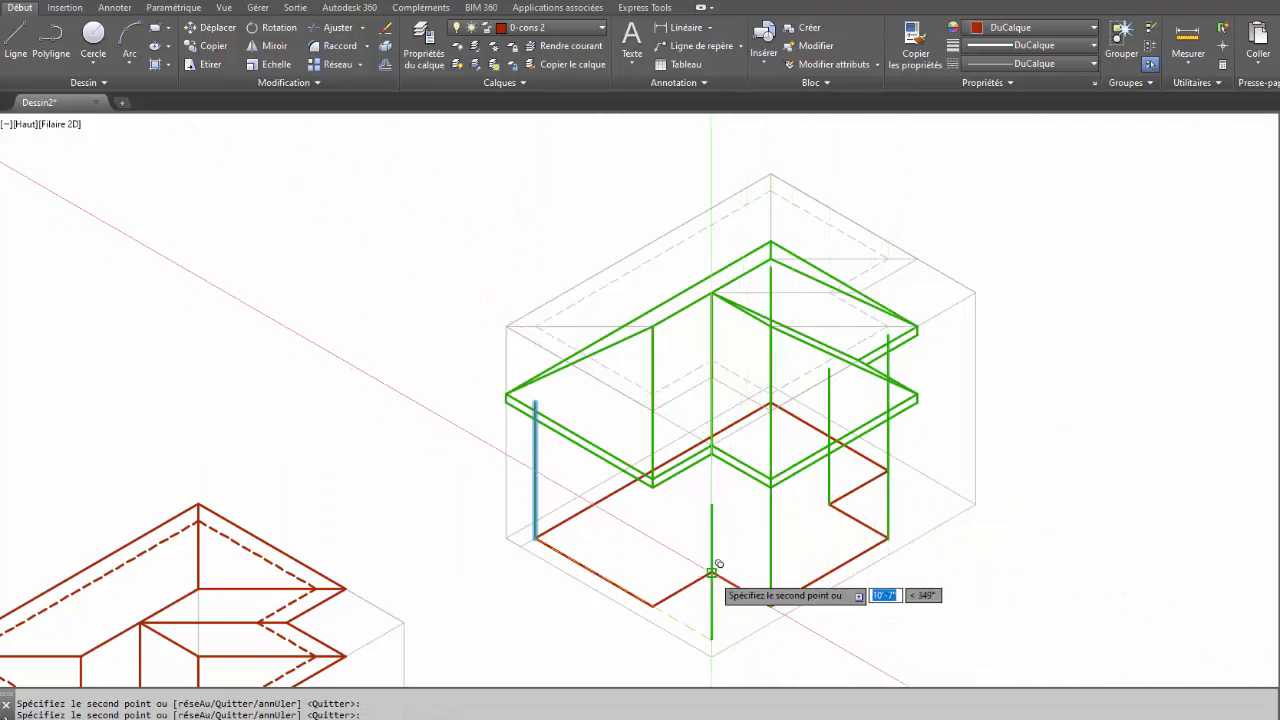
left_click(712, 573)
left_click(652, 605)
key("Escape")
key("Escape")
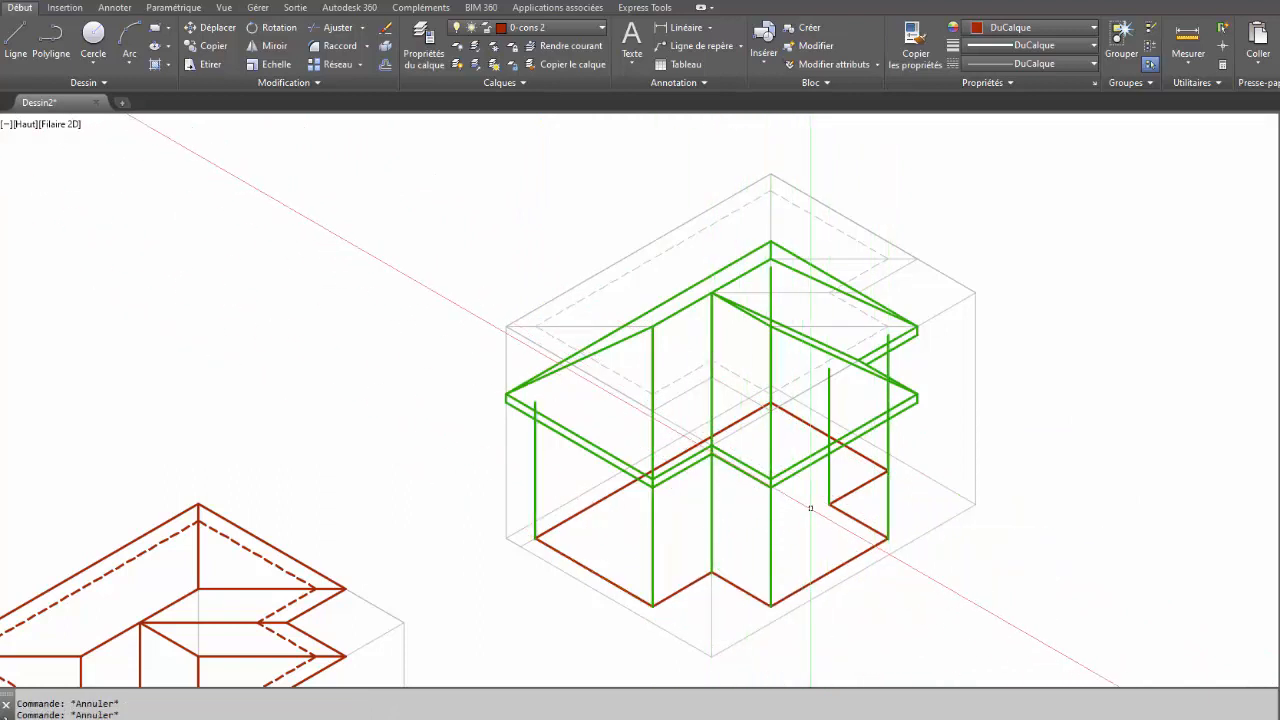
Step: Trim the wall lines at the left and front corners where they rise above the lower edge of the front eaves
key("ctrl+p")
type("aj")
key("Return")
key("Return")
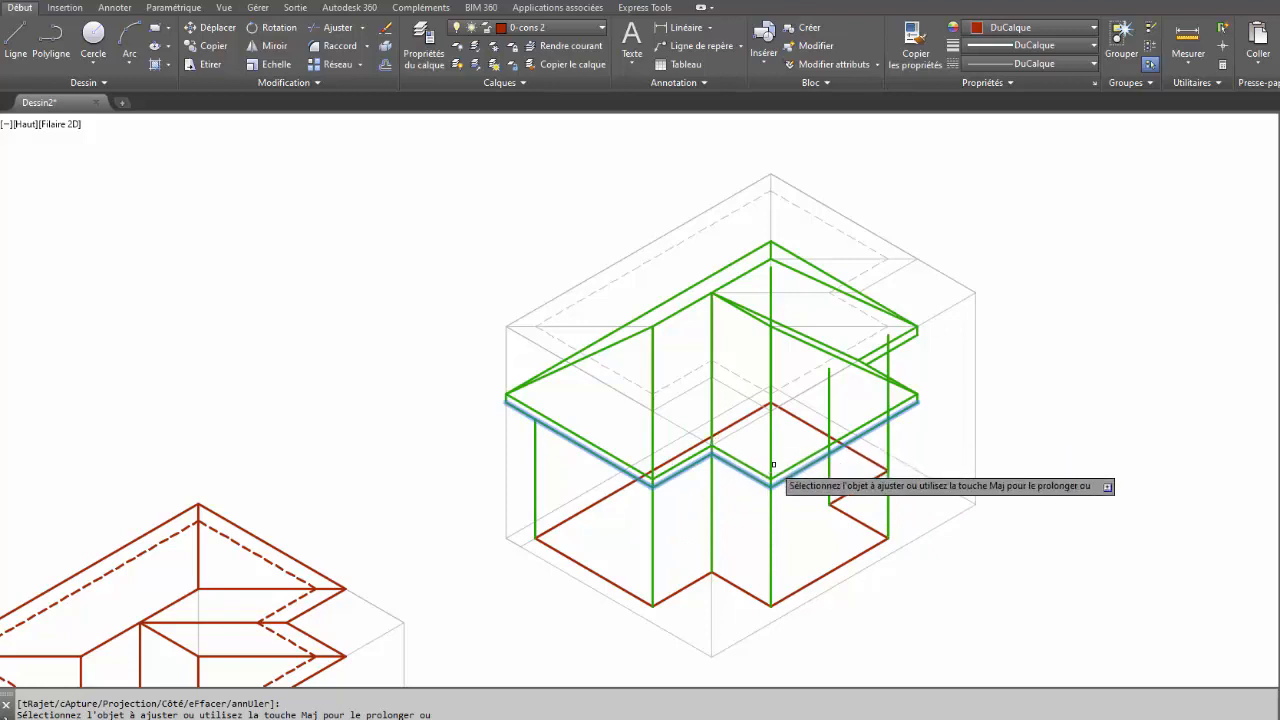
Step: Trim the wall lines at the right side of the house where they rise above the lower edge of the rear eave
key("Return")
key("Return")
left_click(895, 348)
key("Return")
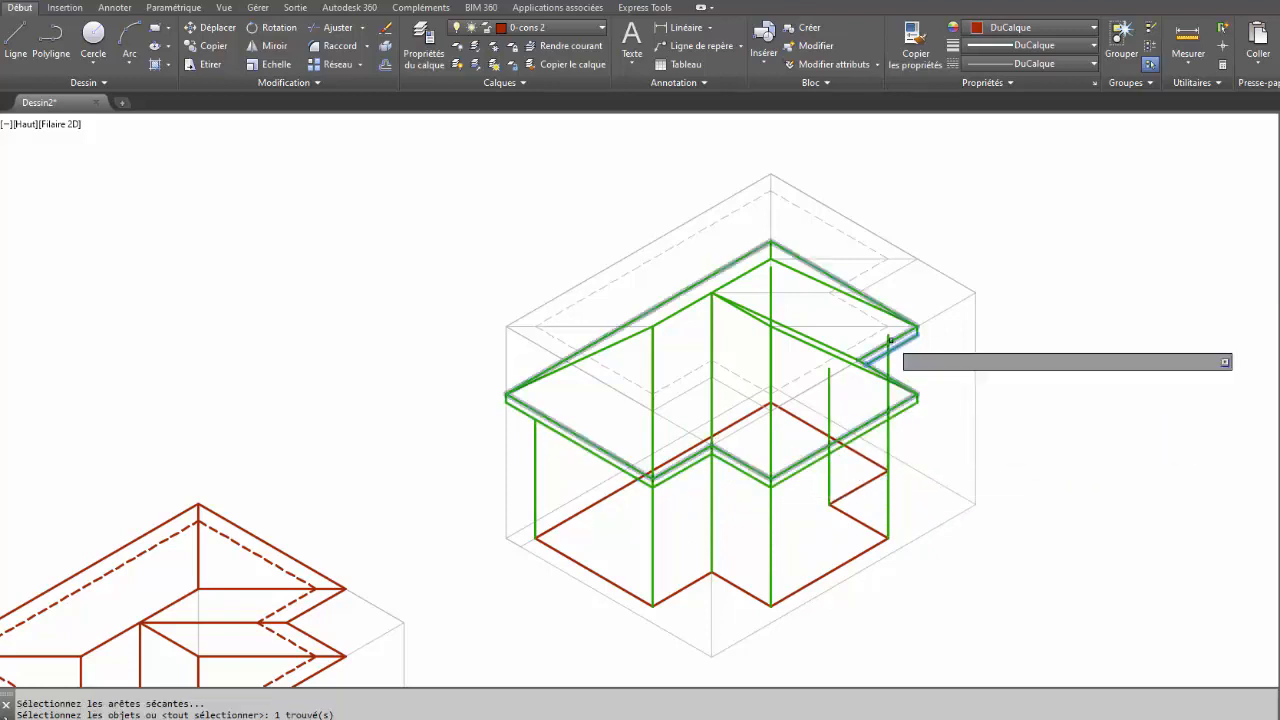
key("Return")
Step: Trim the right-hand wall line where it crosses the front roof slope and fascia, down to the lower edge of the front eave
key("Return")
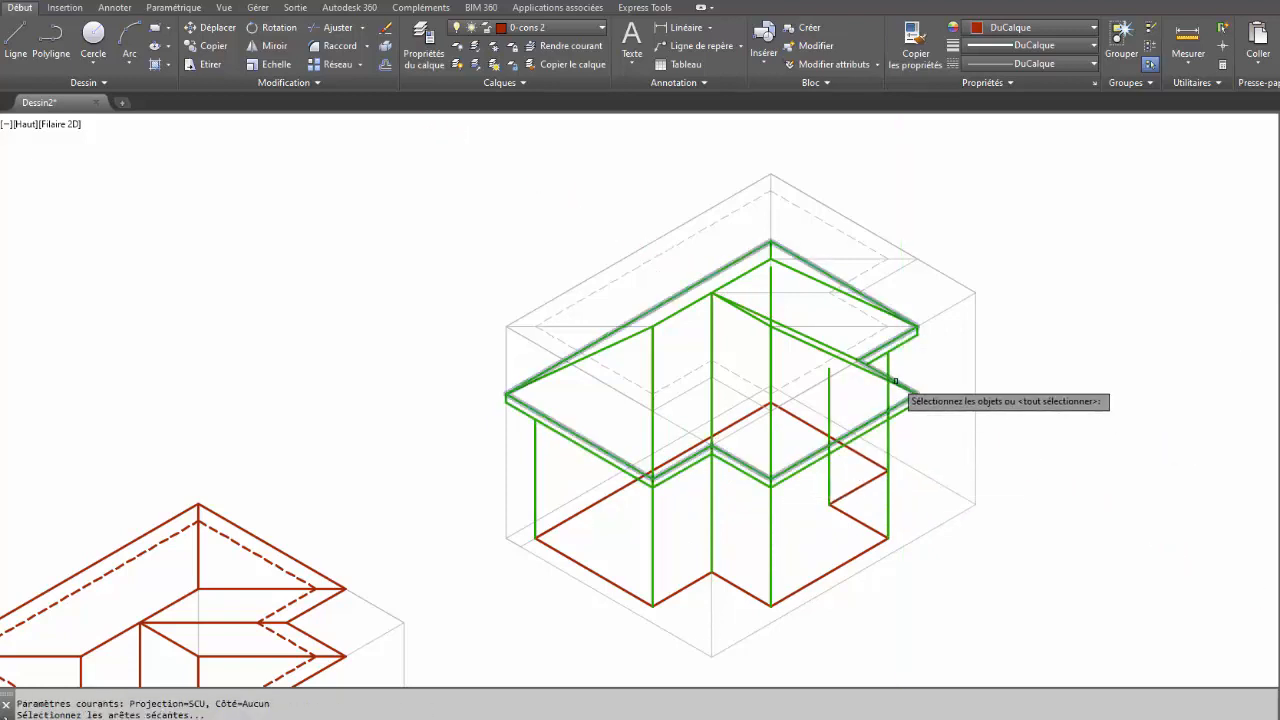
left_click(893, 378)
key("Return")
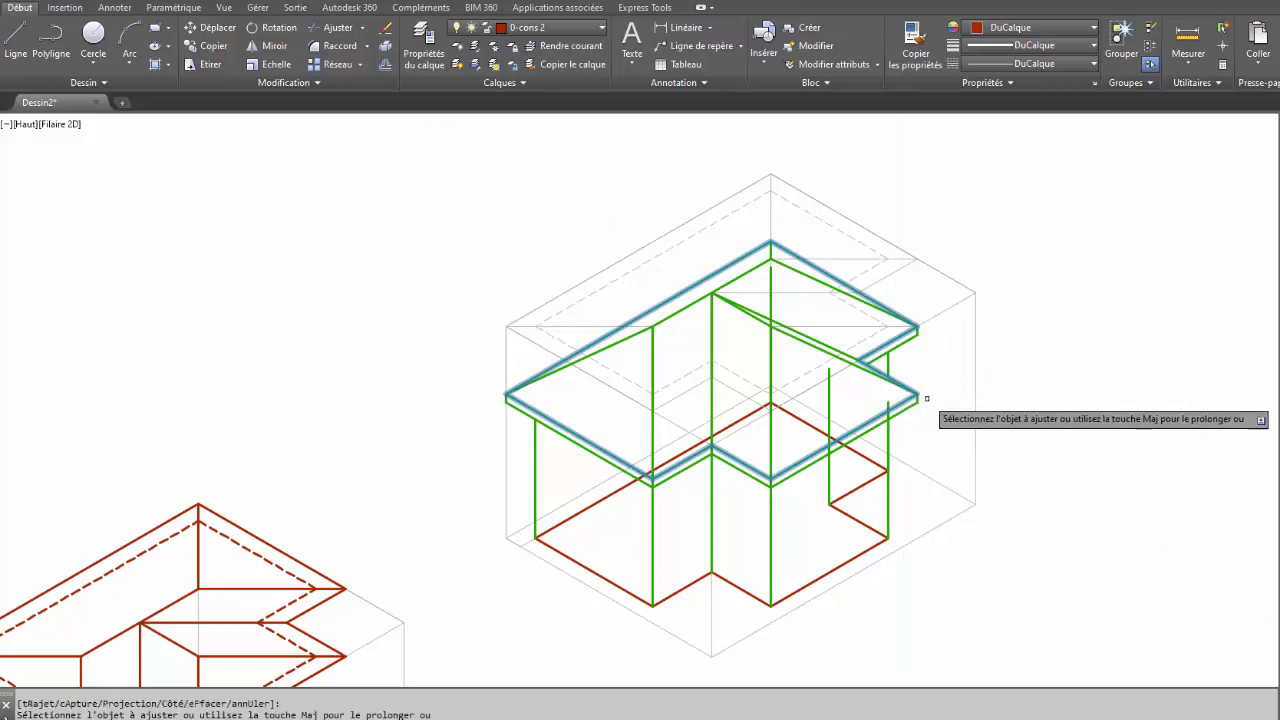
key("Return")
key("Return")
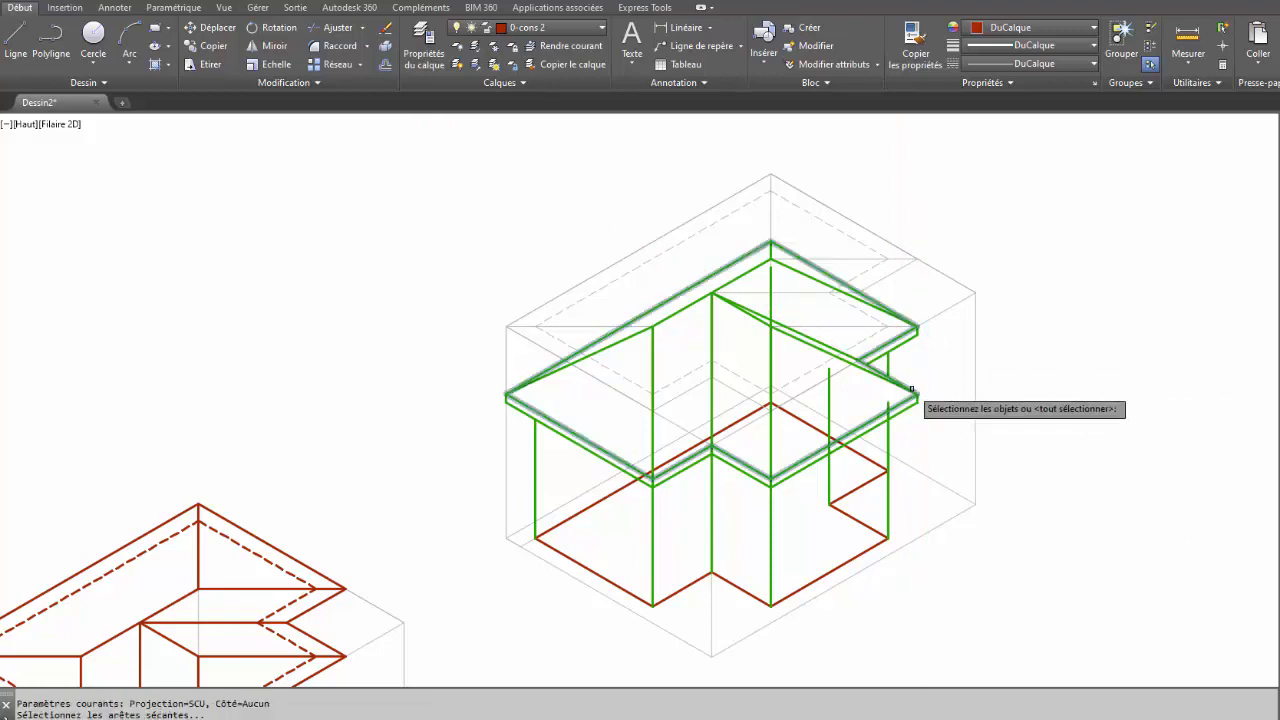
left_click(891, 410)
key("Return")
key("Escape")
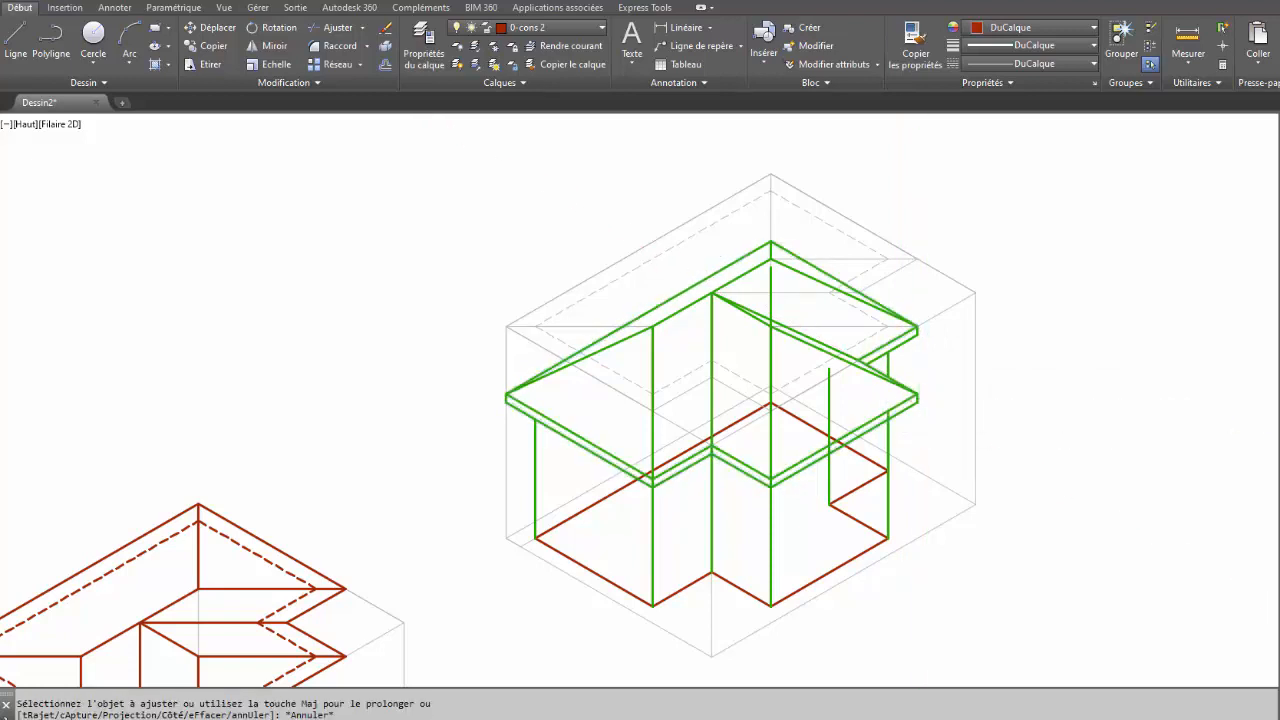
Step: Delete the two hidden wall lines at the rear corner and at the inner corner of the right-hand recess
left_click(770, 300)
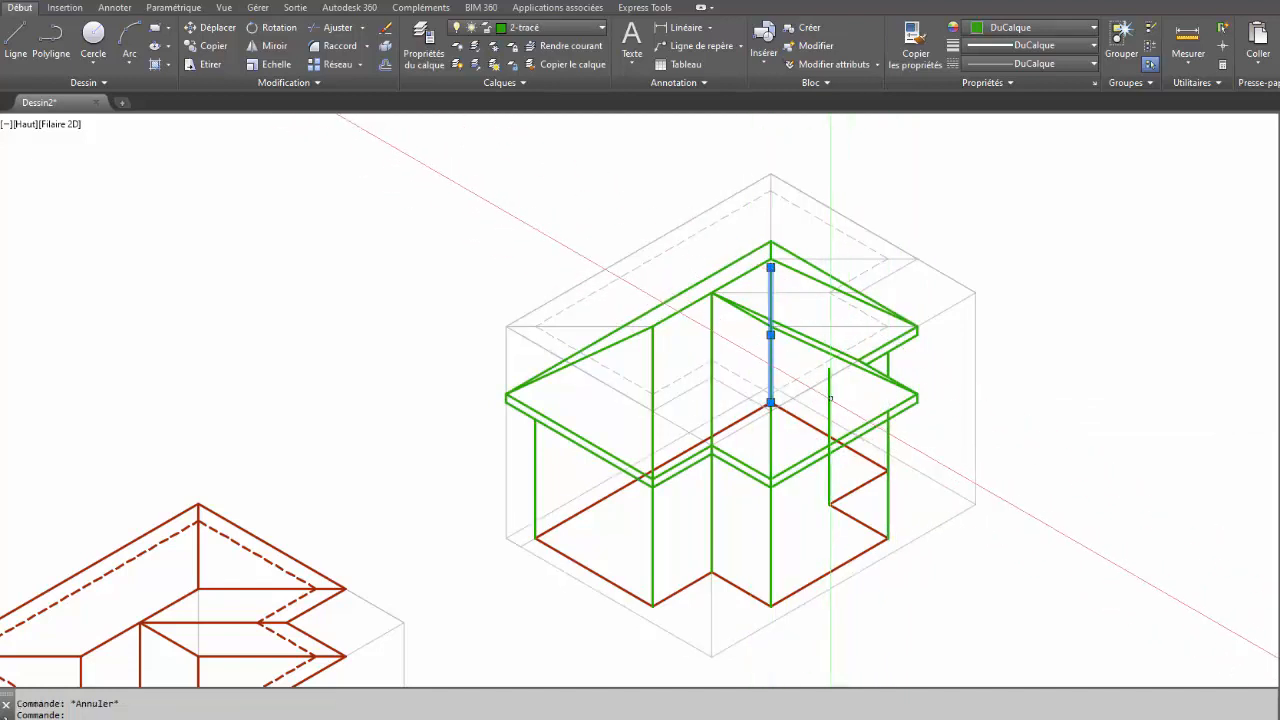
key("Delete")
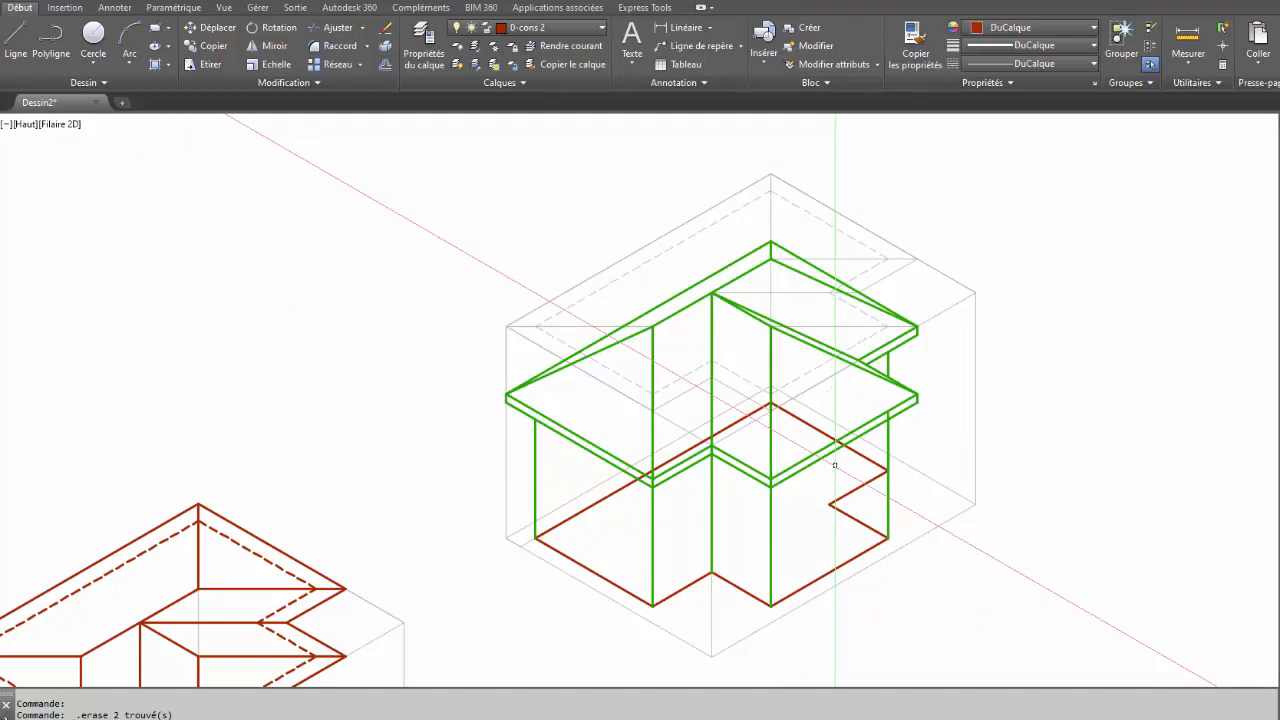
key("Escape")
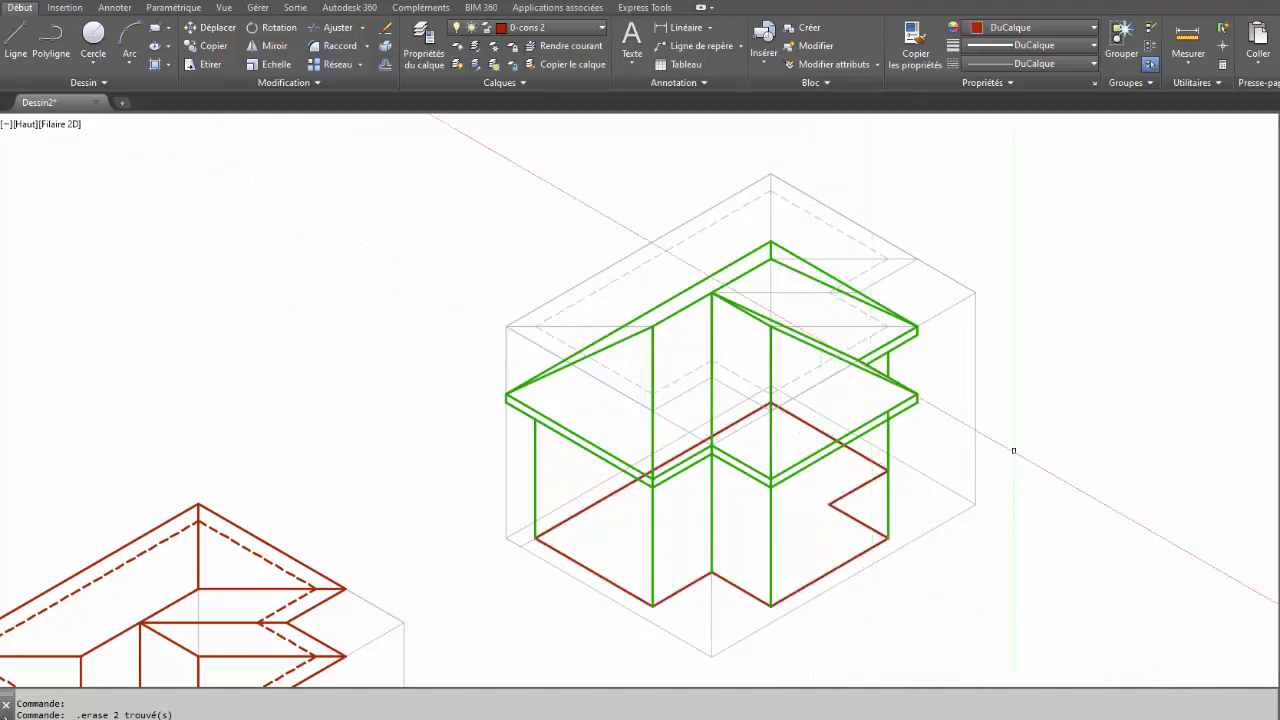
Step: Draw the ground line as a polyline on the 2-tracé layer, following the visible front walls from the left corner to the right corner
type("L")
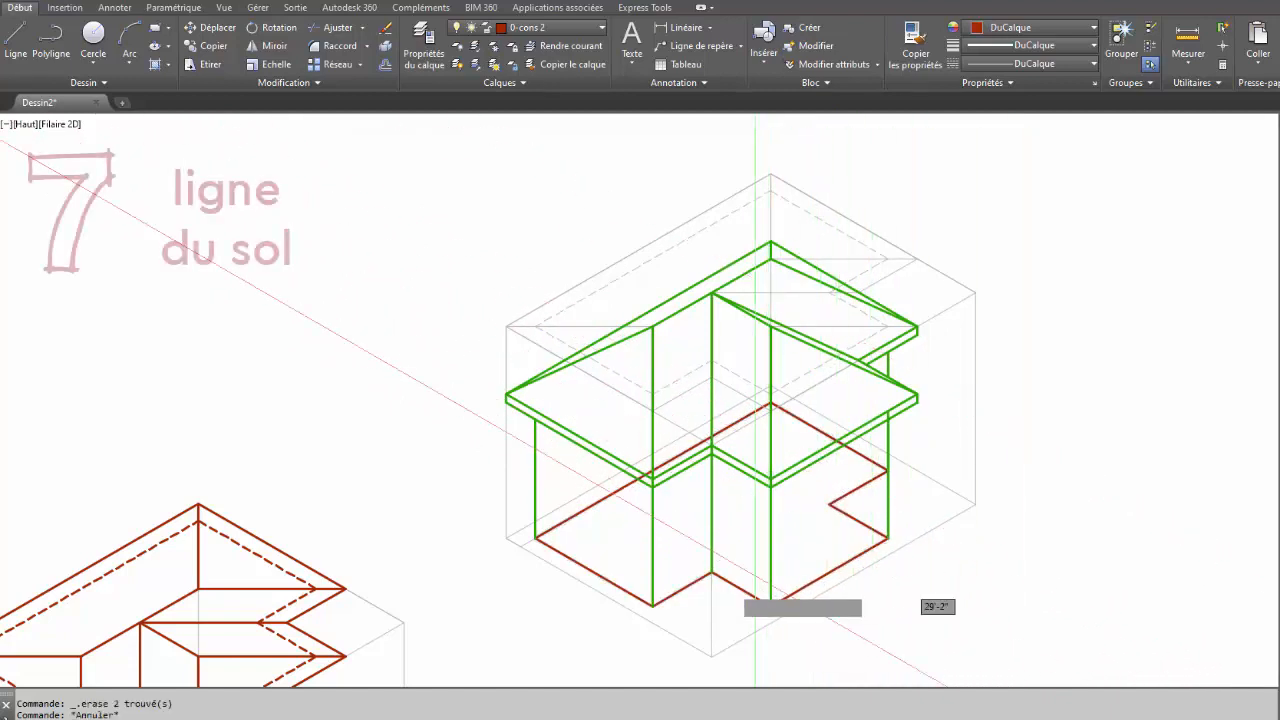
key("Return")
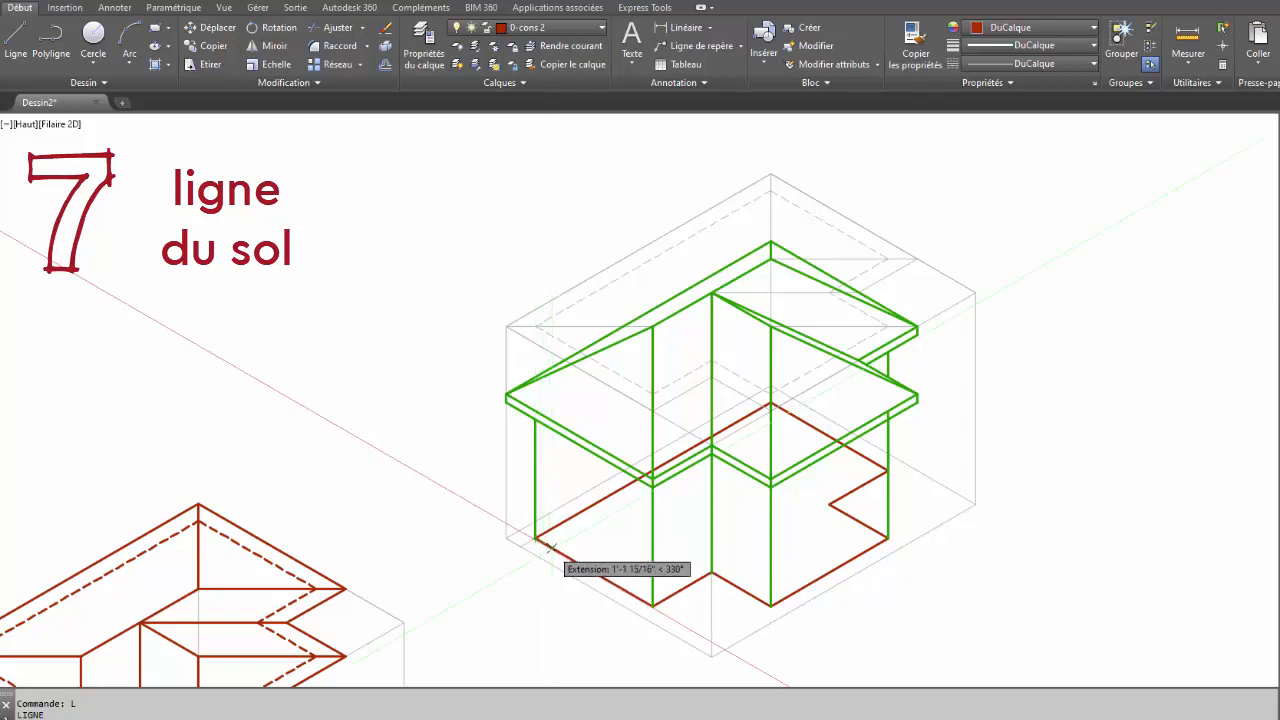
type("p")
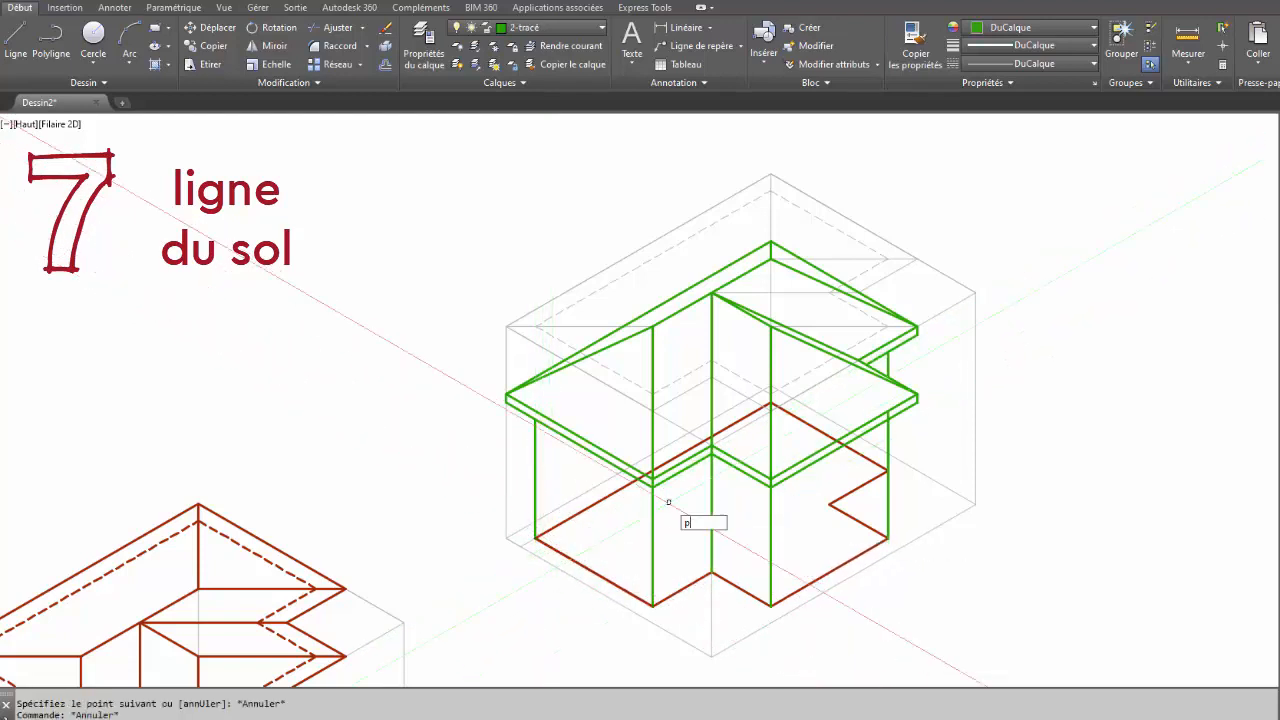
type("l")
key("Return")
left_click(536, 539)
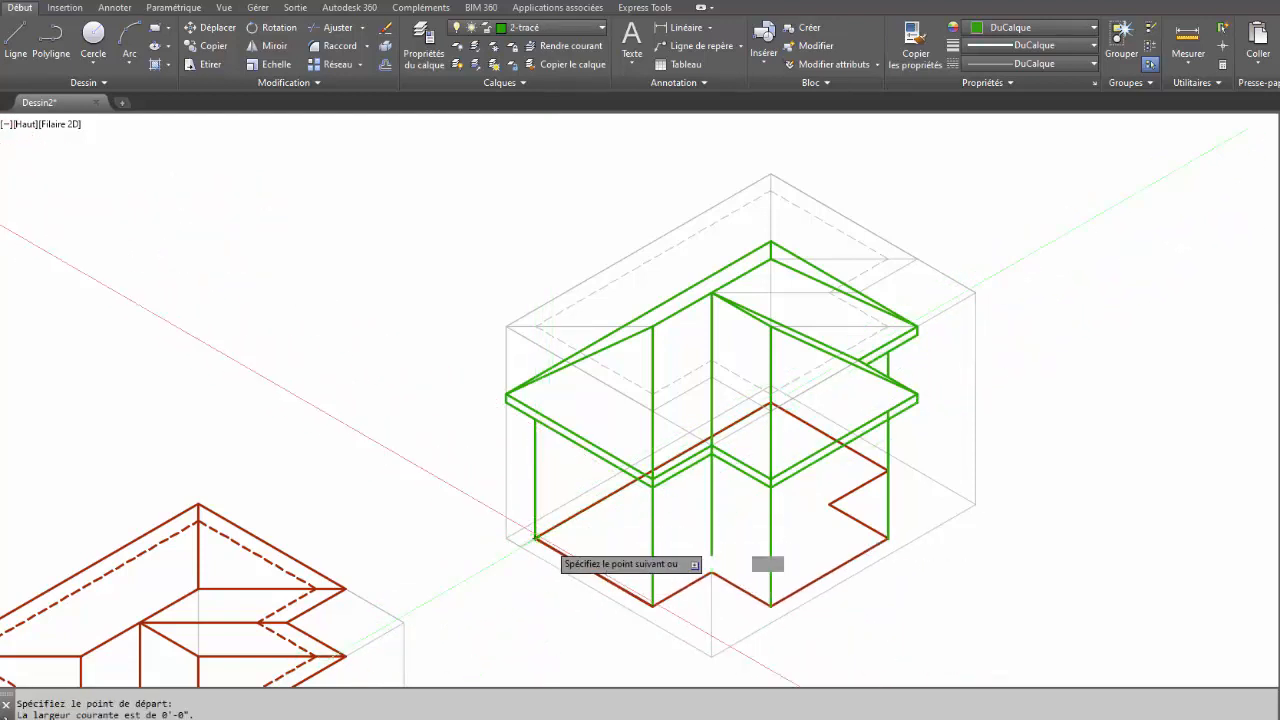
left_click(652, 605)
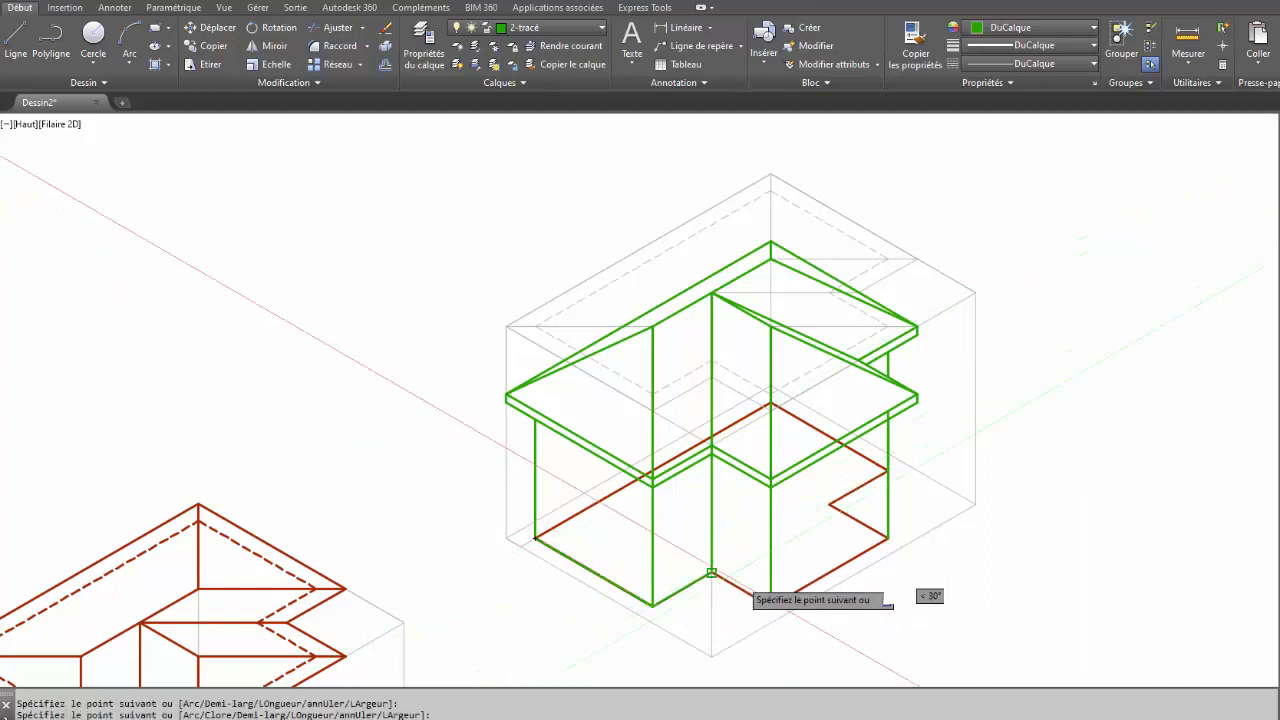
left_click(711, 572)
left_click(770, 605)
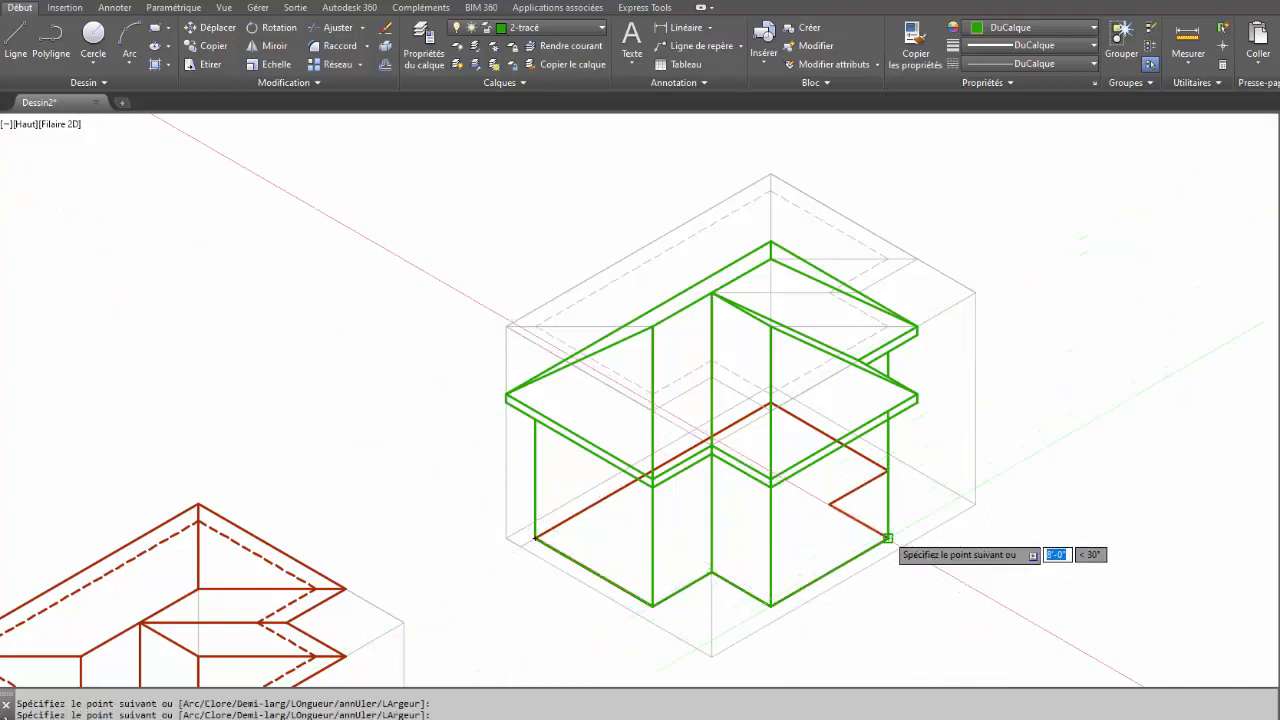
key("Escape")
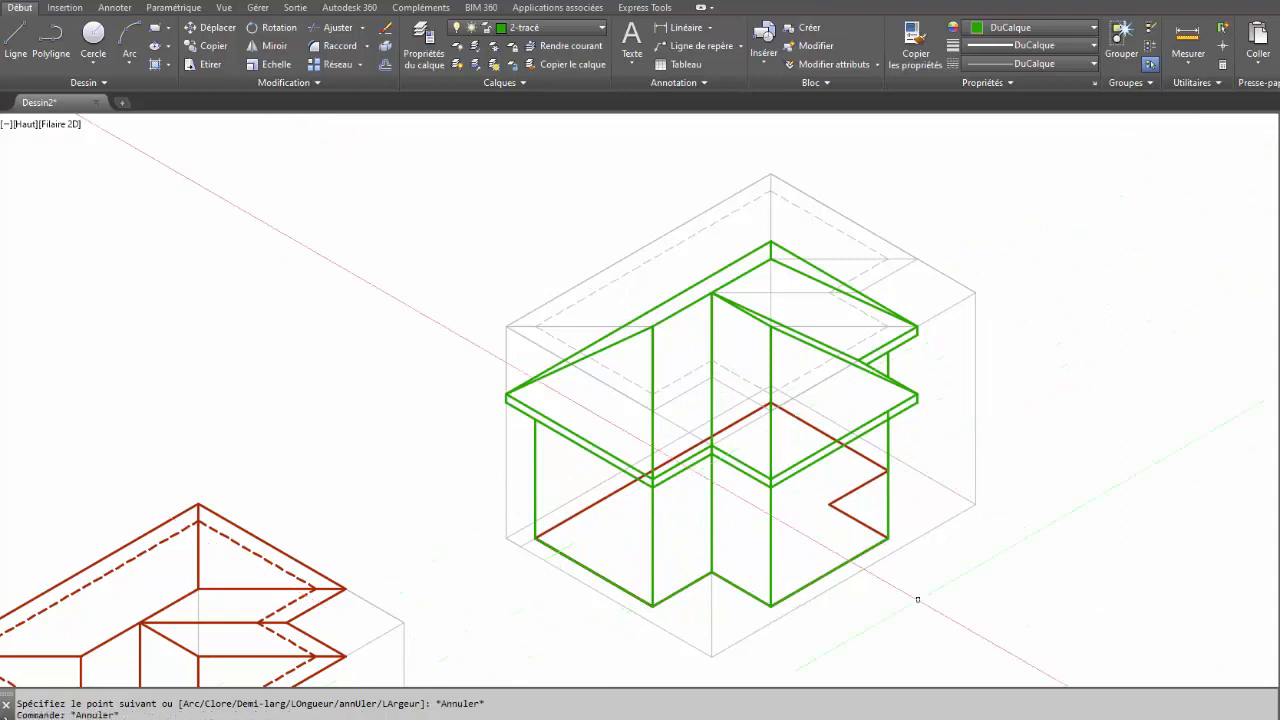
Step: Move the red wall outline on the ground plane to the 0-const layer
left_click(855, 489)
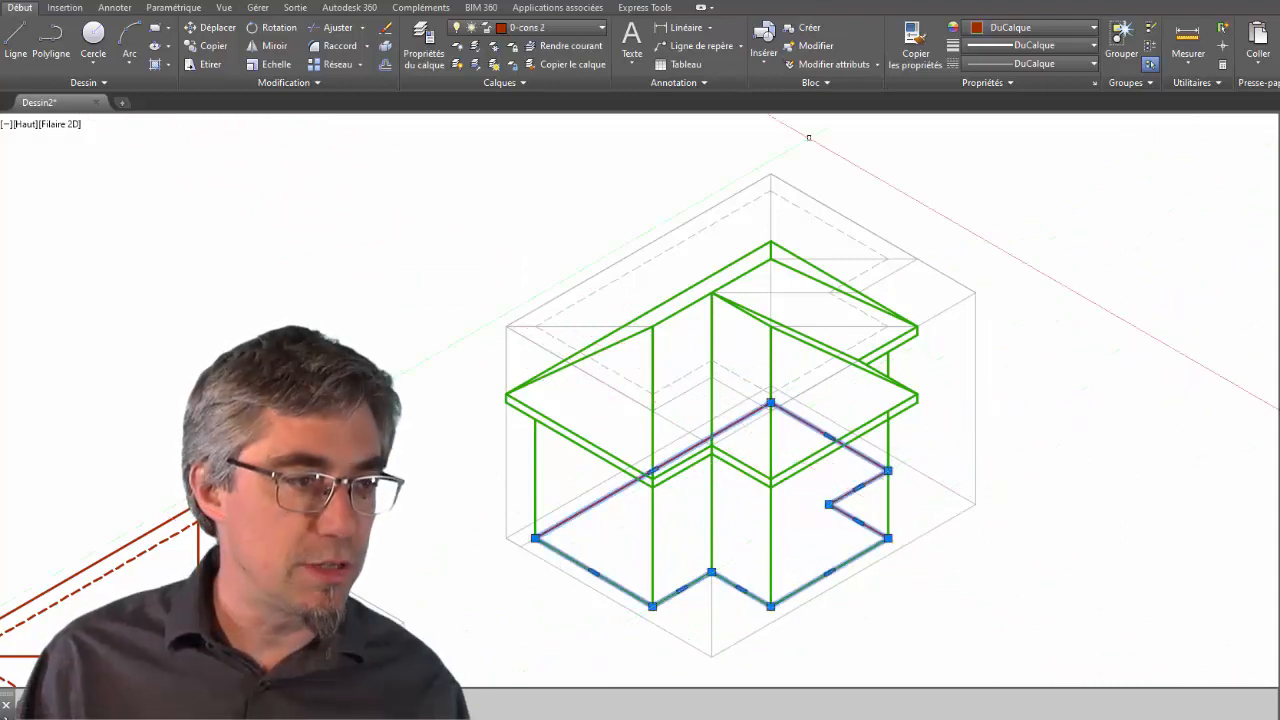
left_click(563, 27)
left_click(545, 81)
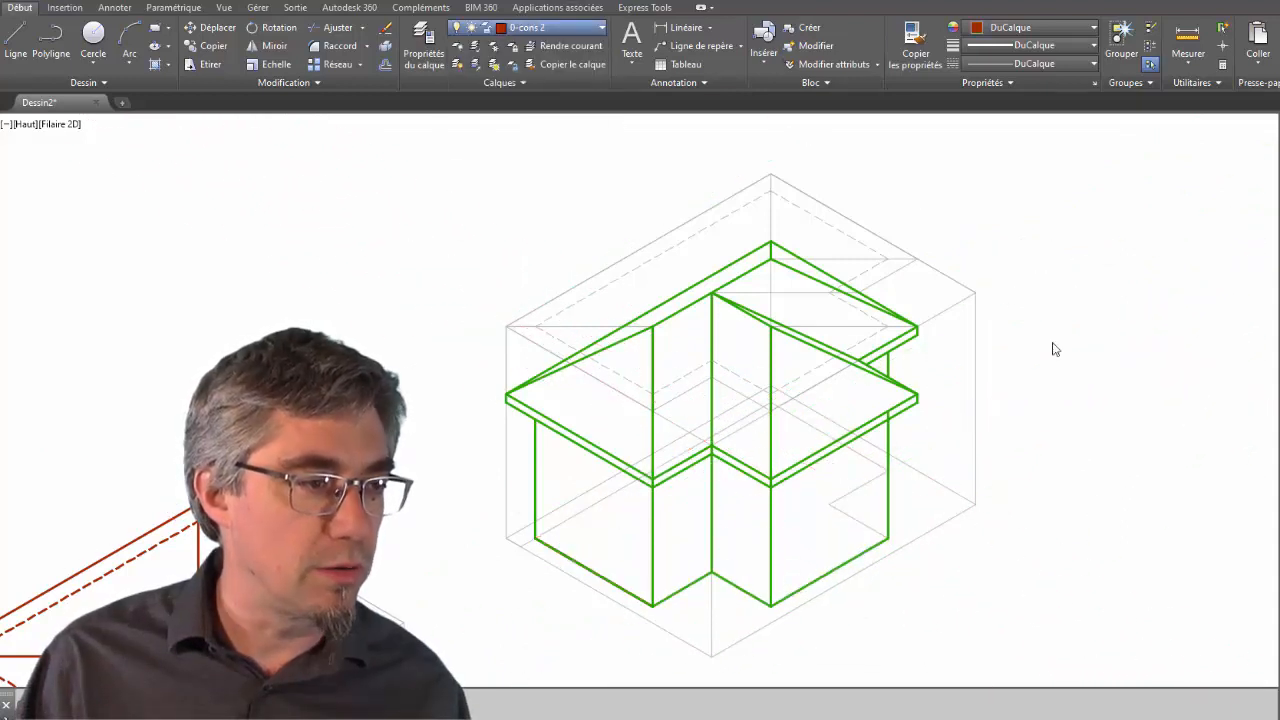
key("Escape")
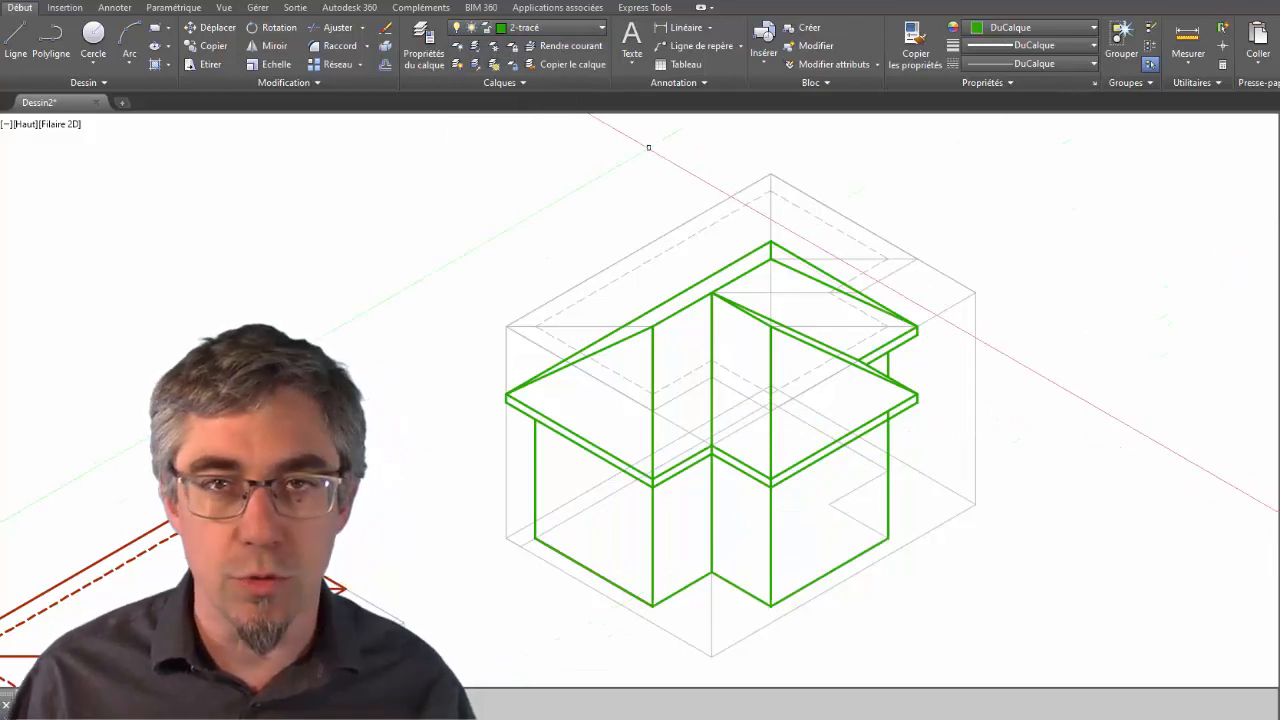